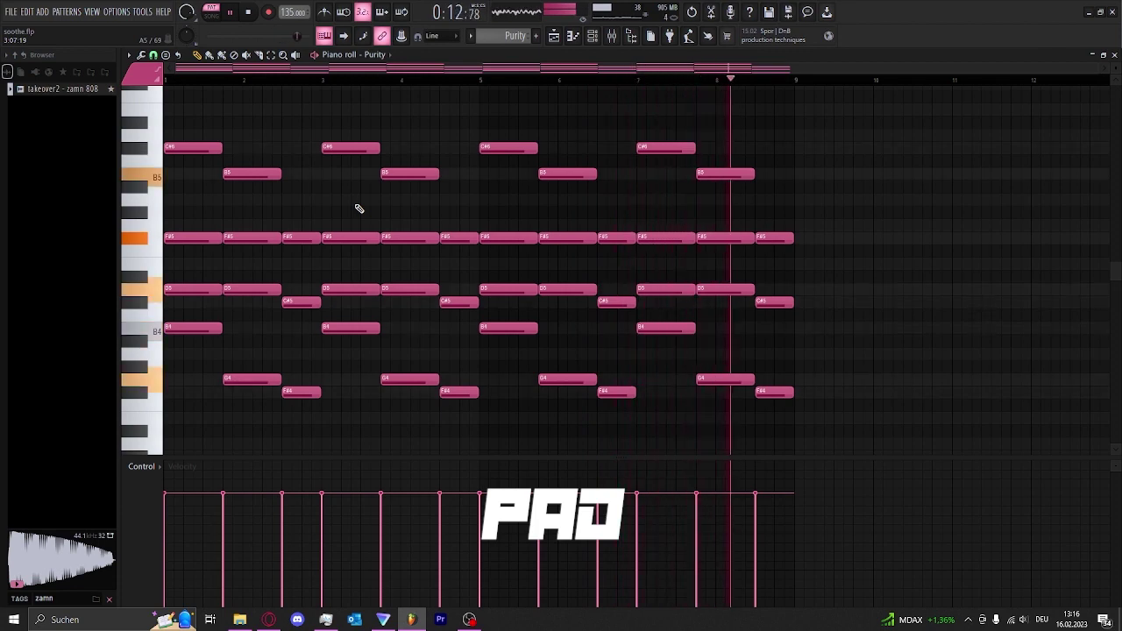
# Stop the pad playback and examine the preset loaded in the Purity channel's instrument.
pyautogui.press('space')
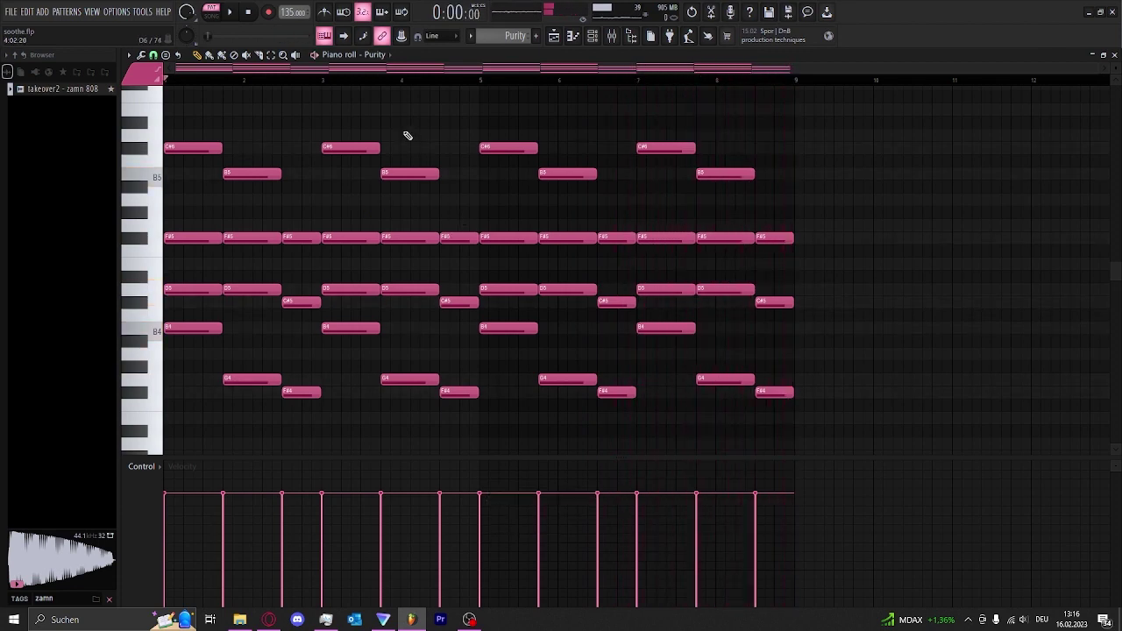
pyautogui.click(585, 39)
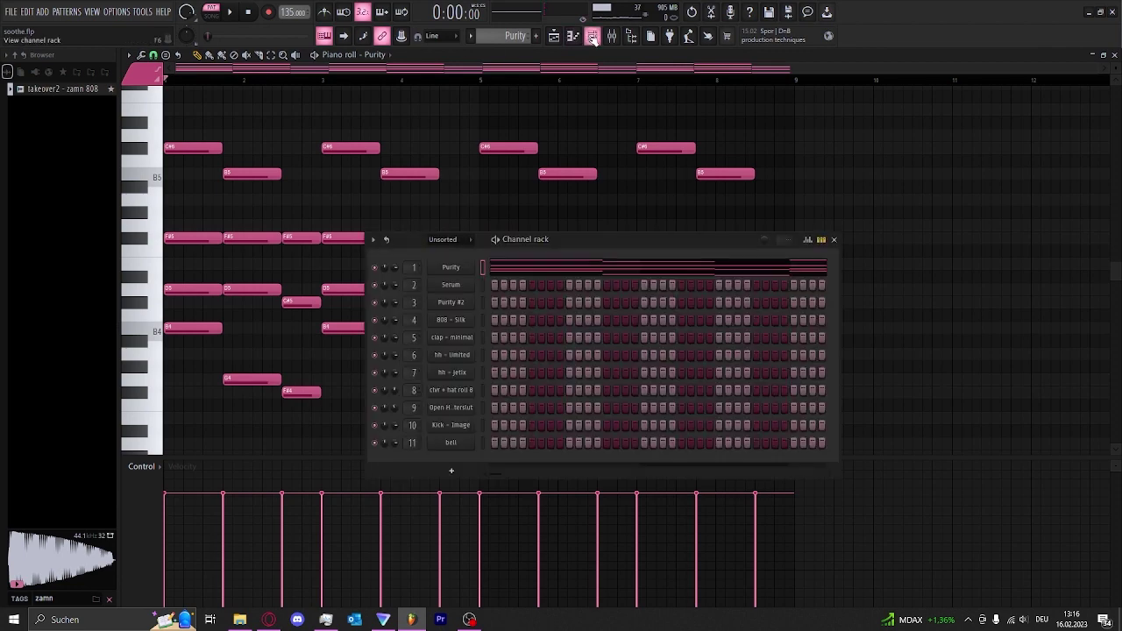
pyautogui.click(463, 271)
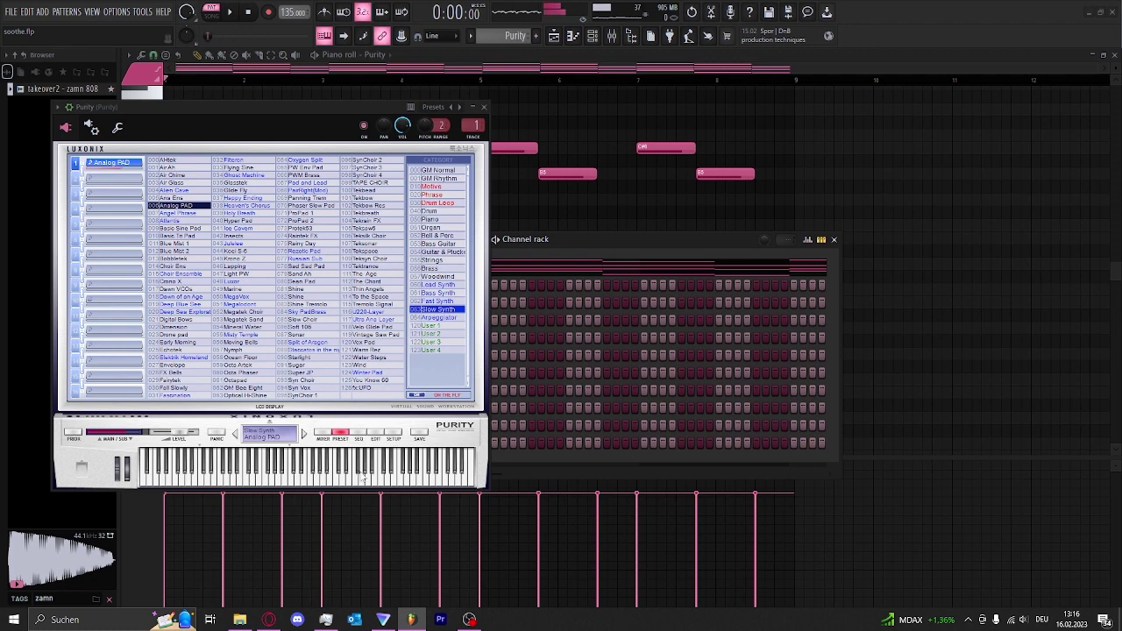
pyautogui.click(485, 108)
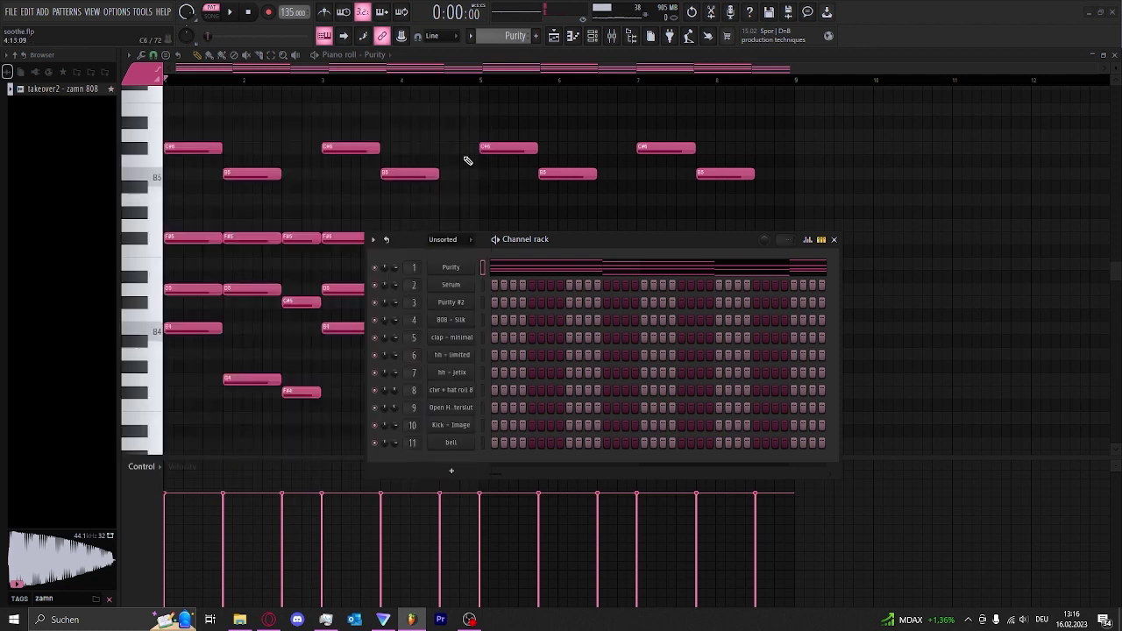
# Examine the FabFilter Pro-Q 3 low-cut settings on the Purity mixer track.
pyautogui.click(610, 36)
pyautogui.click(190, 228)
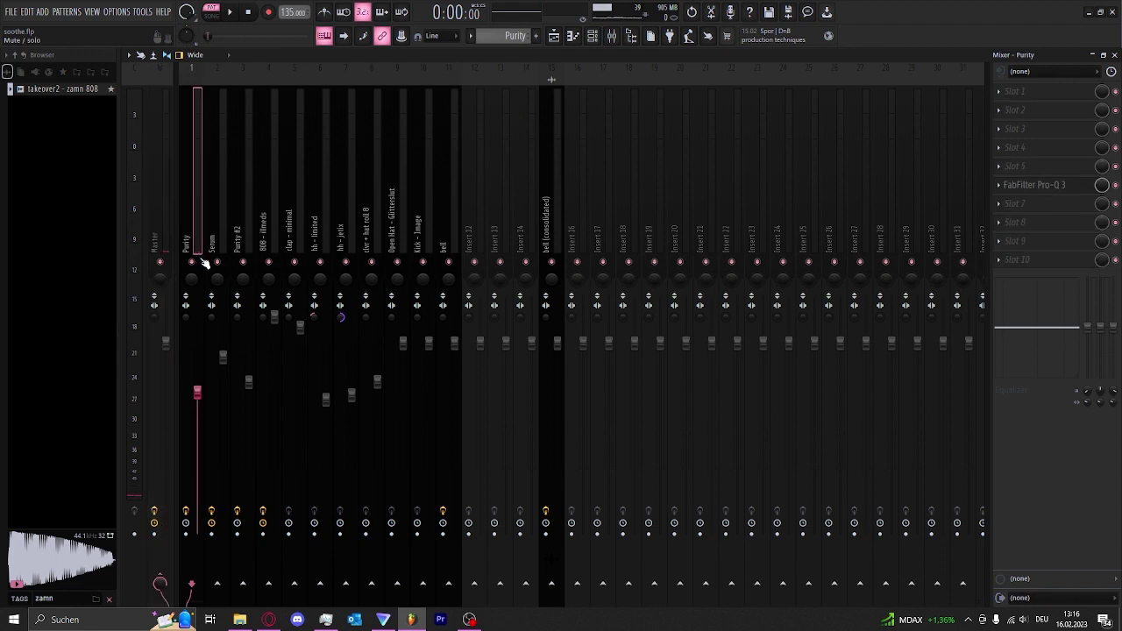
pyautogui.click(1031, 186)
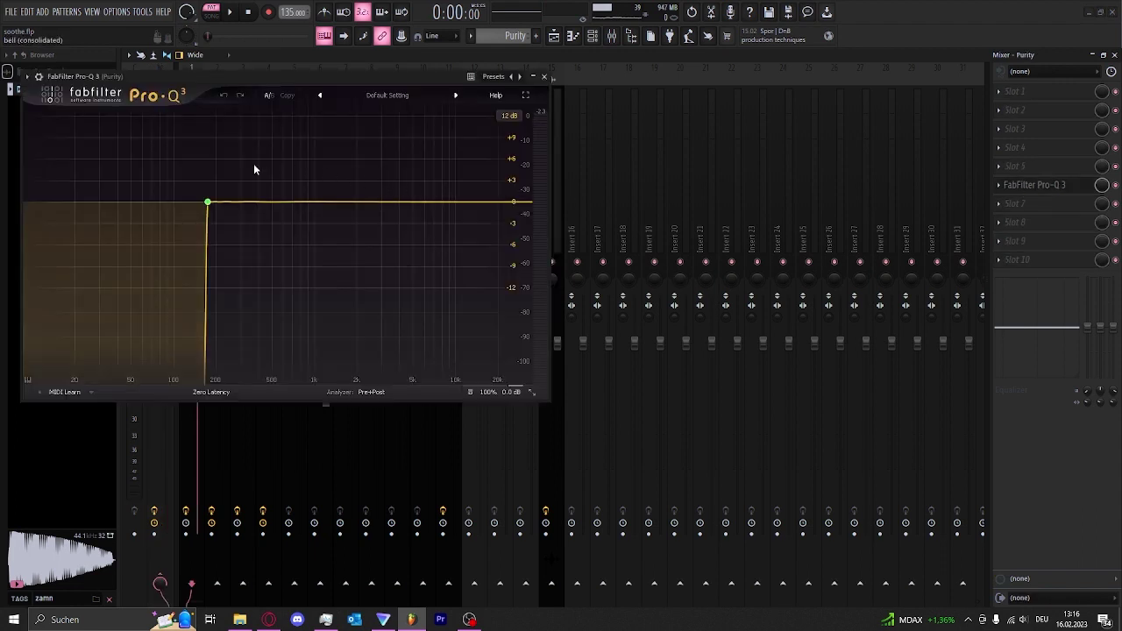
pyautogui.click(209, 203)
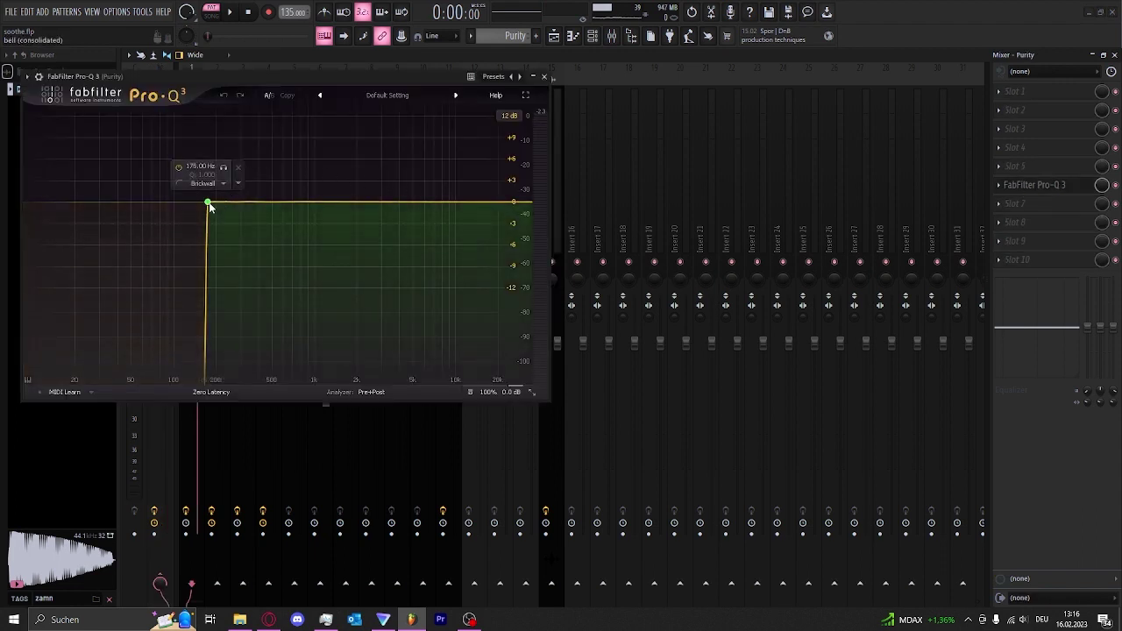
pyautogui.click(544, 77)
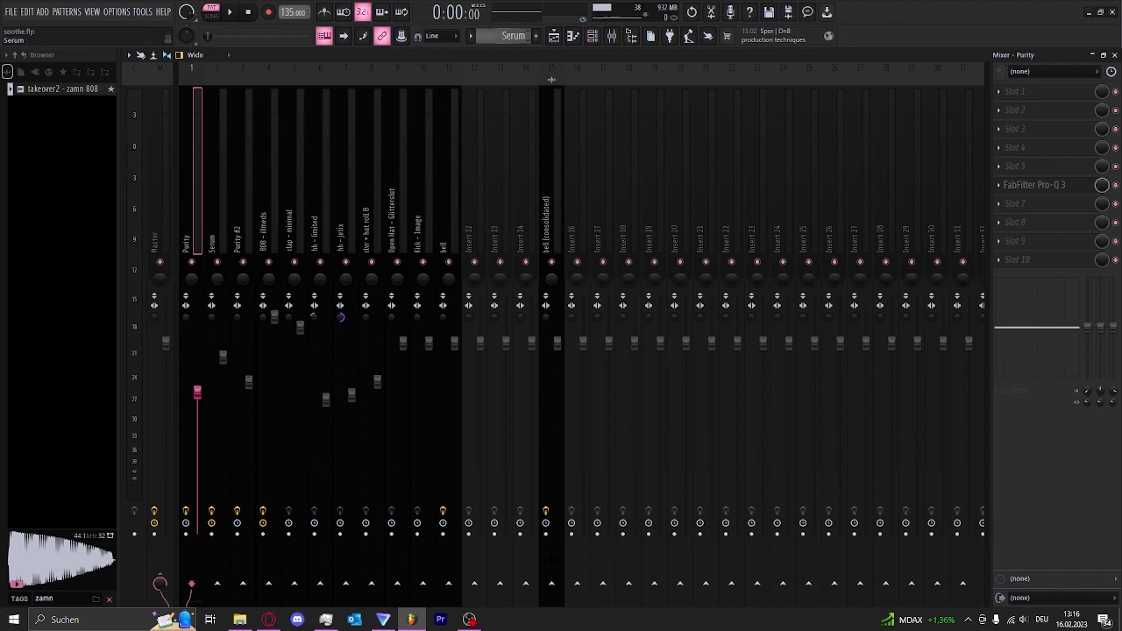
# Open the Serum channel's pluck notes in the piano roll and play the pattern through.
pyautogui.press('F6')
pyautogui.click(519, 286)
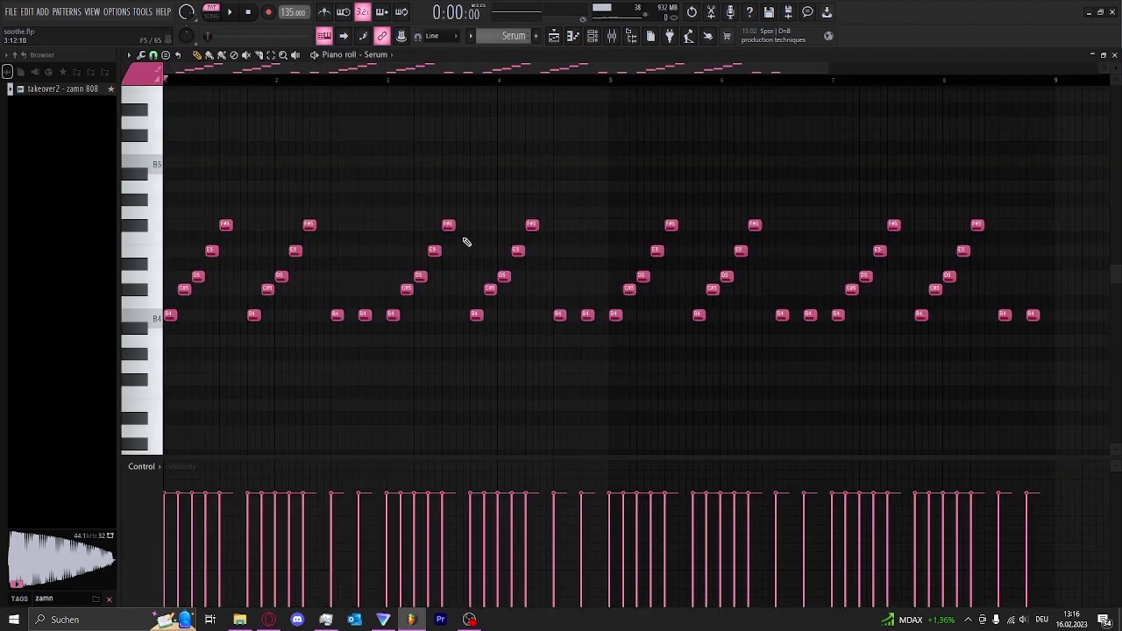
pyautogui.scroll(-2, 413, 220)
pyautogui.press('space')
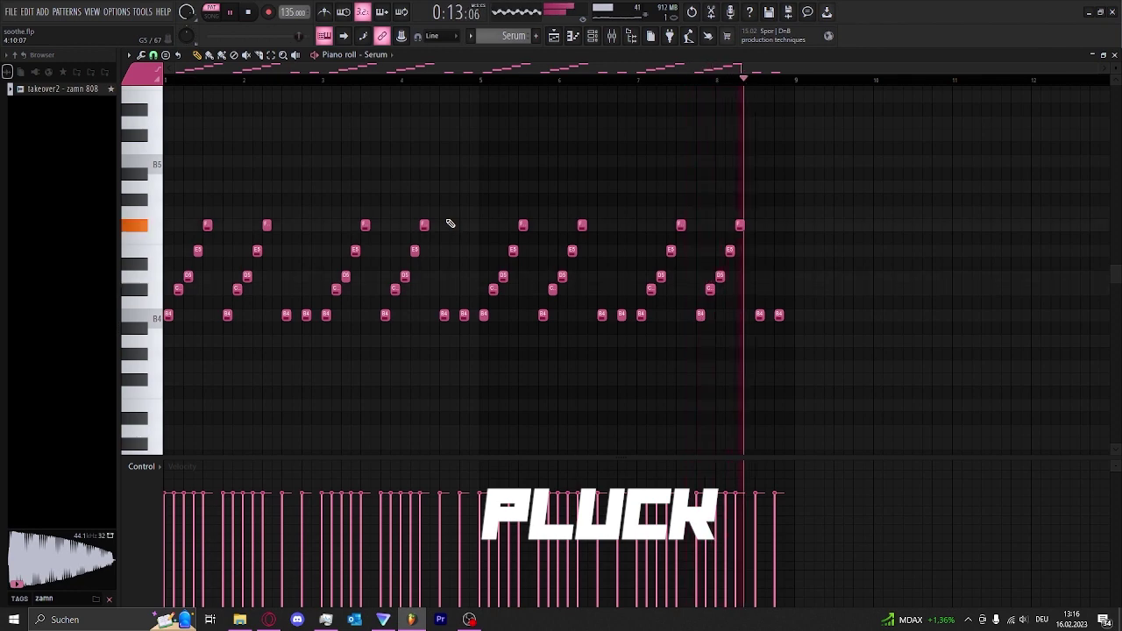
pyautogui.press('space')
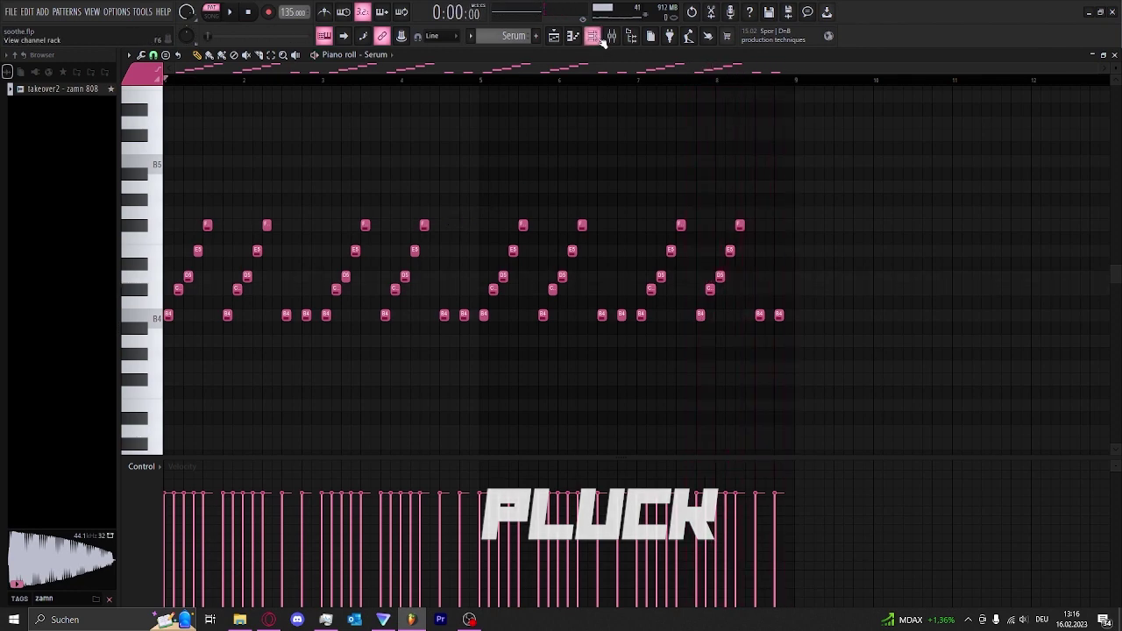
# Examine the Serum channel's loaded pluck preset and the preset bank it comes from, then close the instrument.
pyautogui.click(599, 40)
pyautogui.click(461, 286)
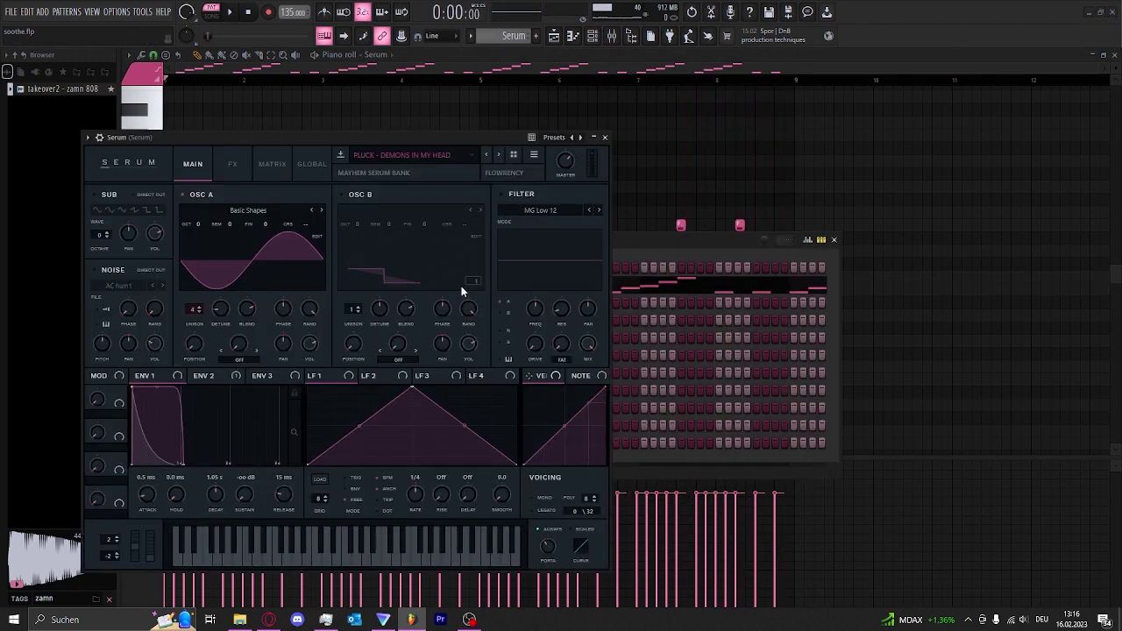
pyautogui.moveTo(431, 133); pyautogui.dragTo(498, 113)
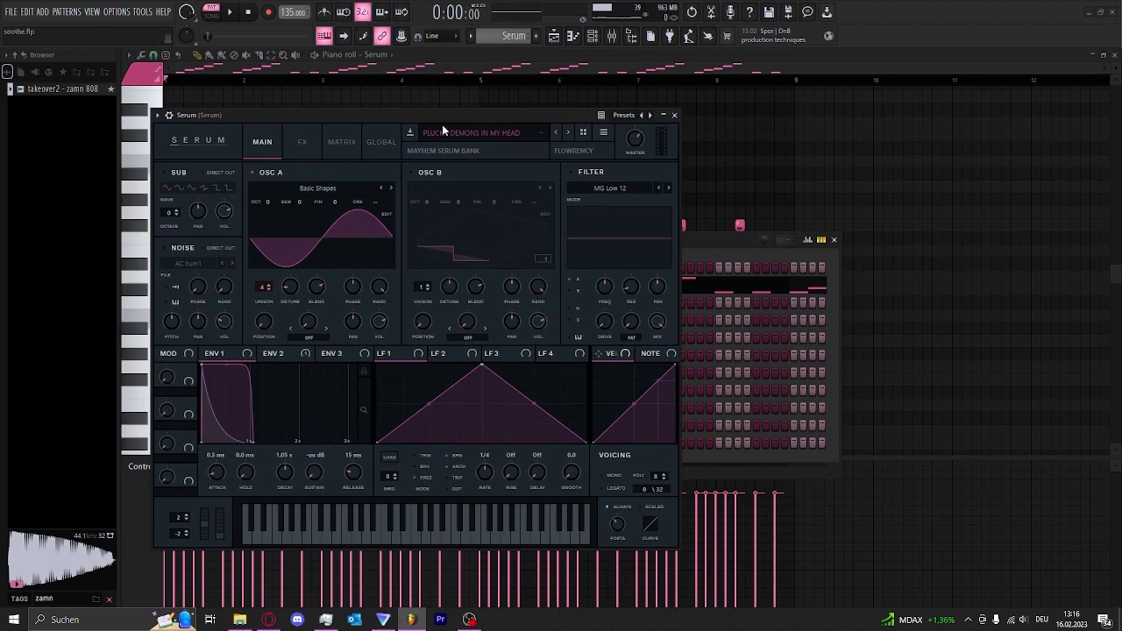
pyautogui.click(478, 134)
pyautogui.moveTo(481, 146)
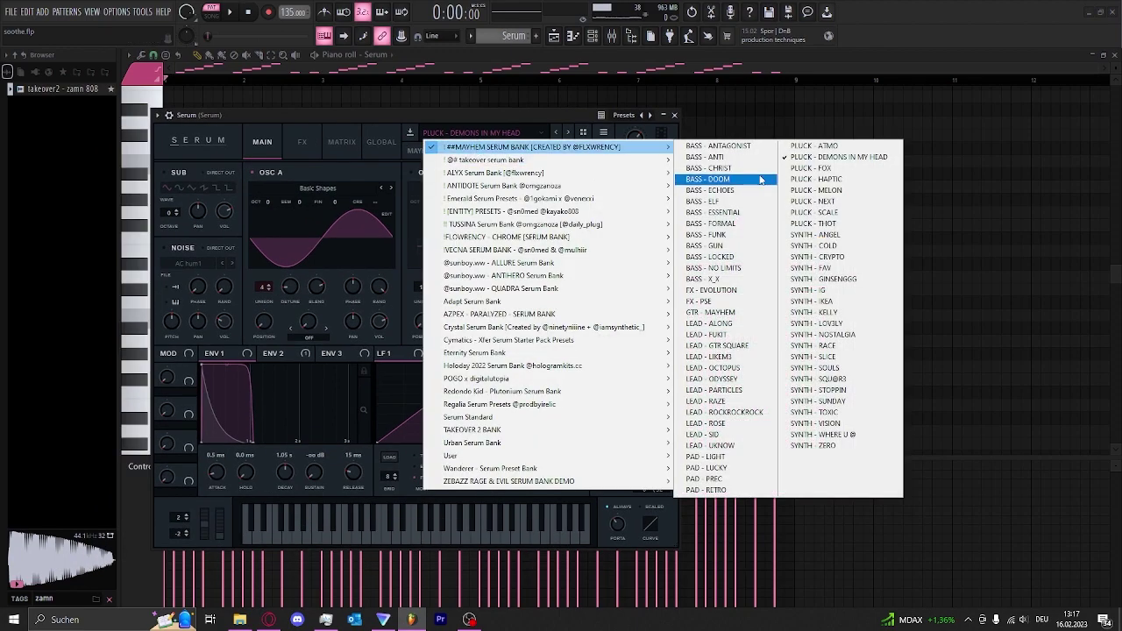
pyautogui.click(520, 116)
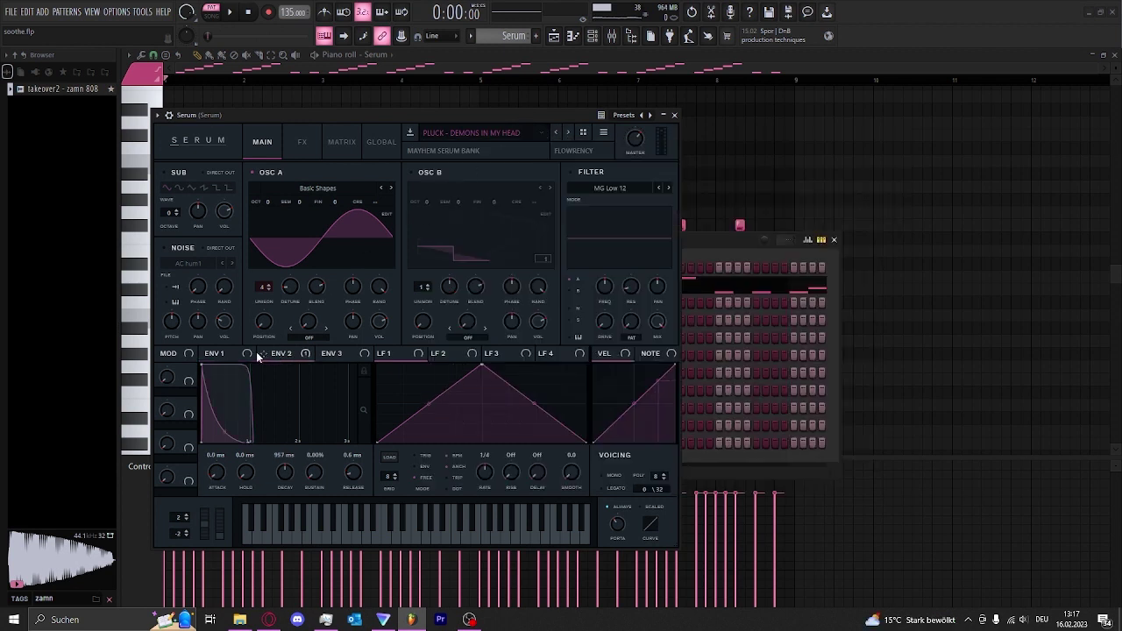
pyautogui.press('space')
pyautogui.click(674, 116)
# Examine the FabFilter Pro-Q 3 low-cut settings on the Serum mixer track.
pyautogui.click(623, 41)
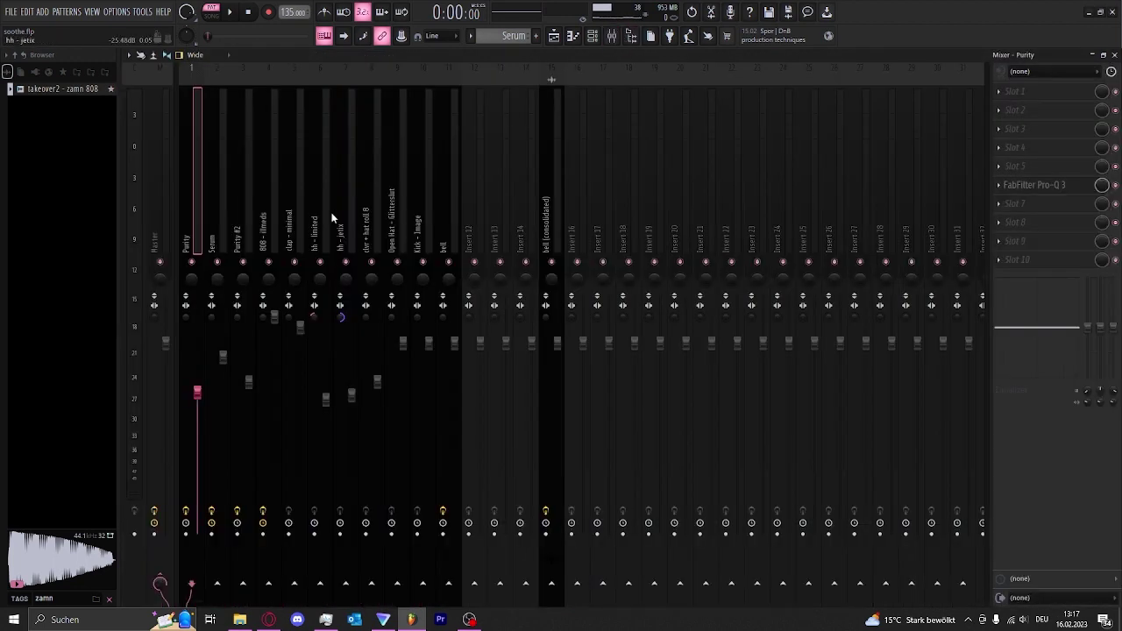
pyautogui.click(212, 242)
pyautogui.click(1038, 169)
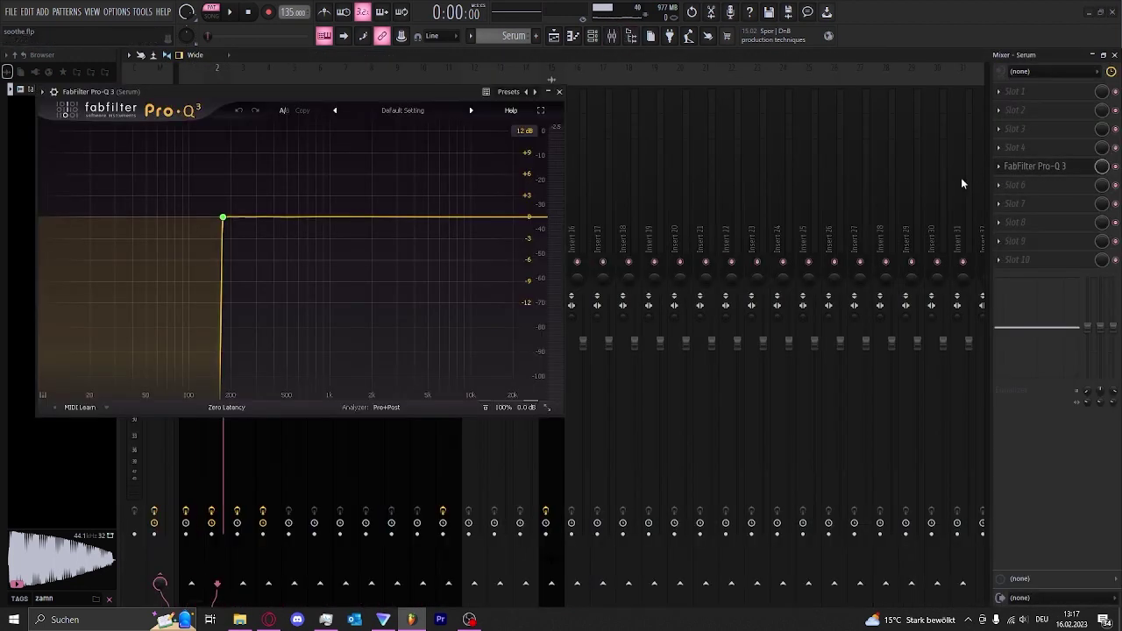
pyautogui.moveTo(225, 224)
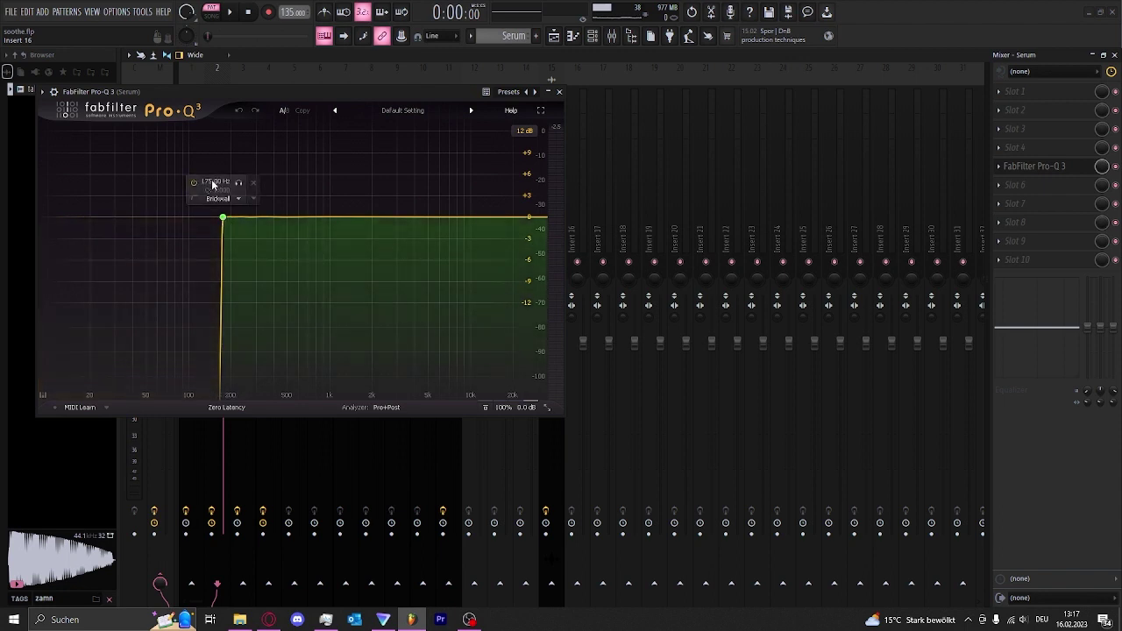
pyautogui.click(559, 92)
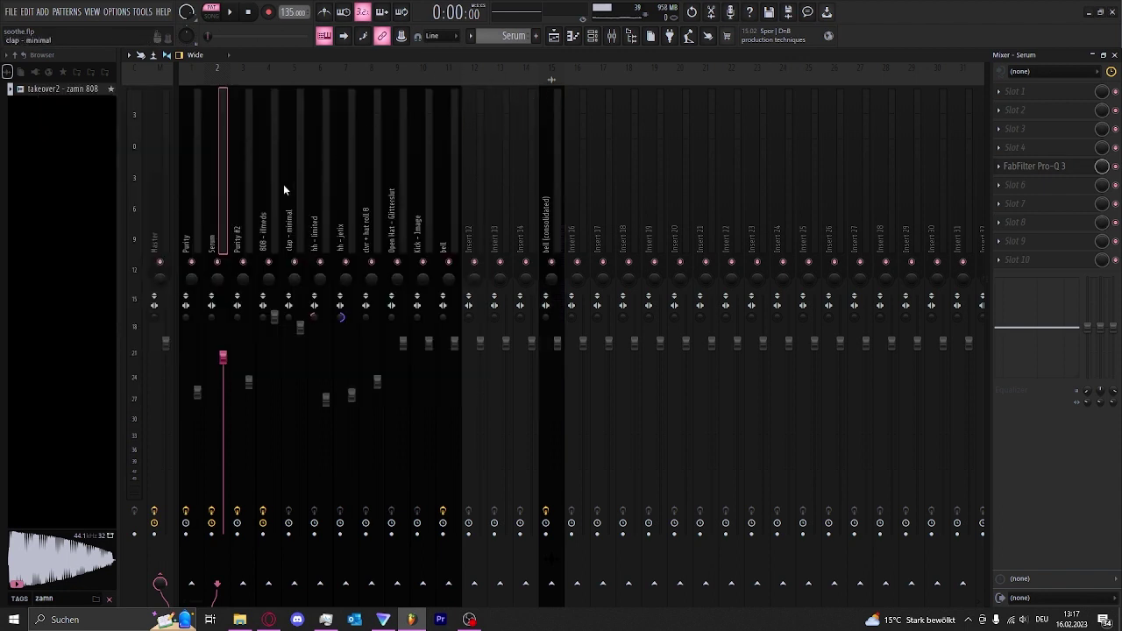
# Play the Purity #2 lead pattern through in the piano roll and stop playback.
pyautogui.click(594, 36)
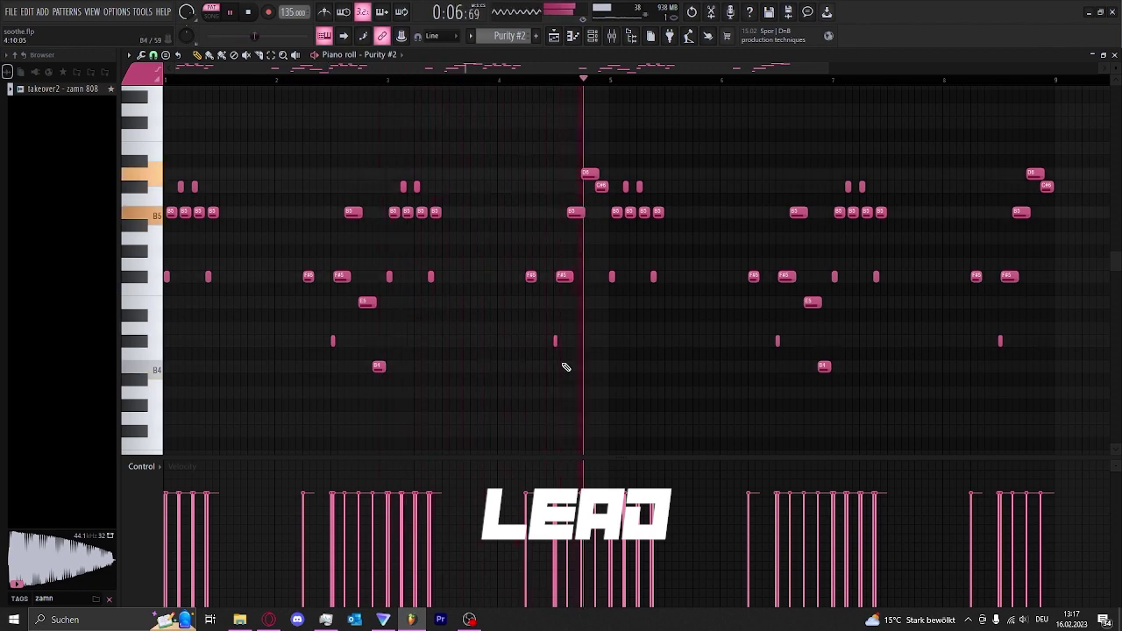
pyautogui.scroll(-2, 566, 366)
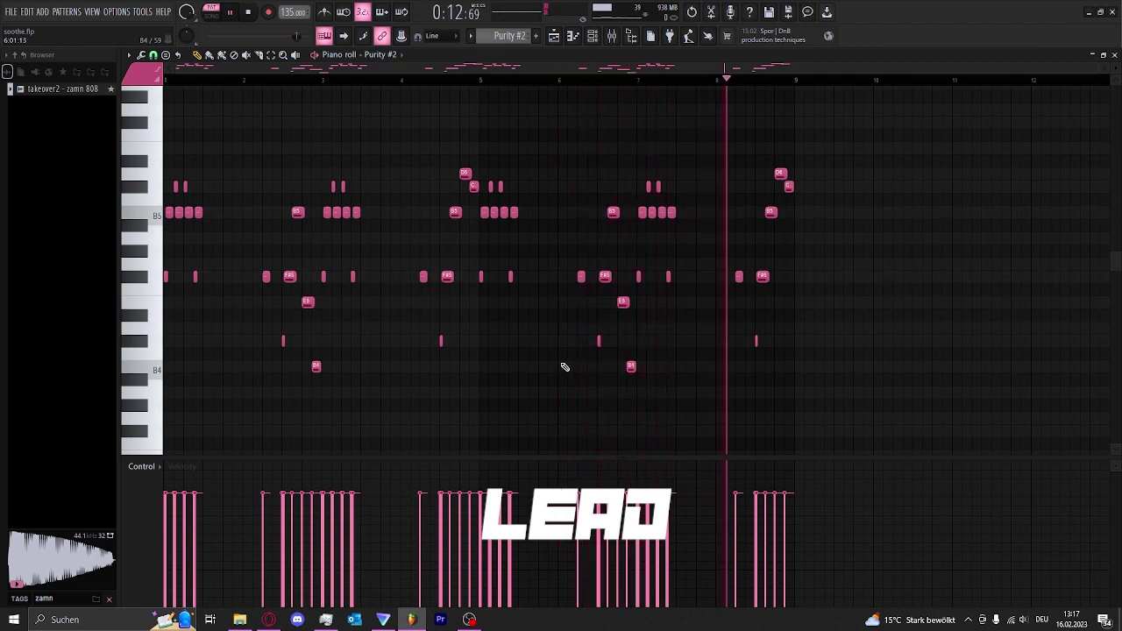
pyautogui.press('space')
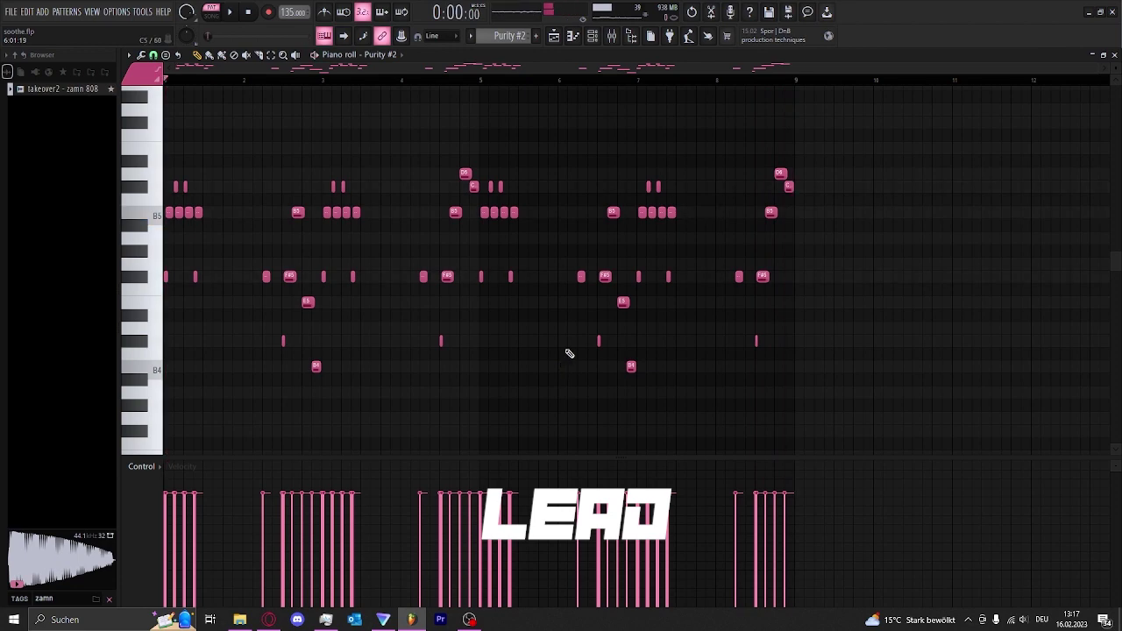
# Examine the preset loaded in the Purity #2 lead instrument and close its windows.
pyautogui.click(593, 35)
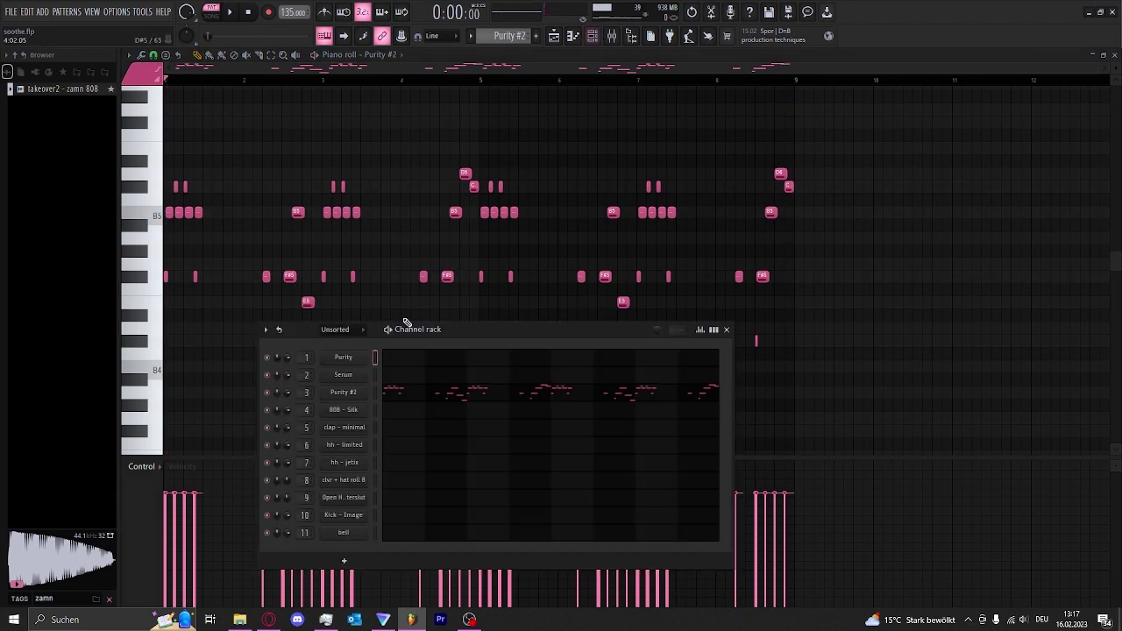
pyautogui.click(346, 392)
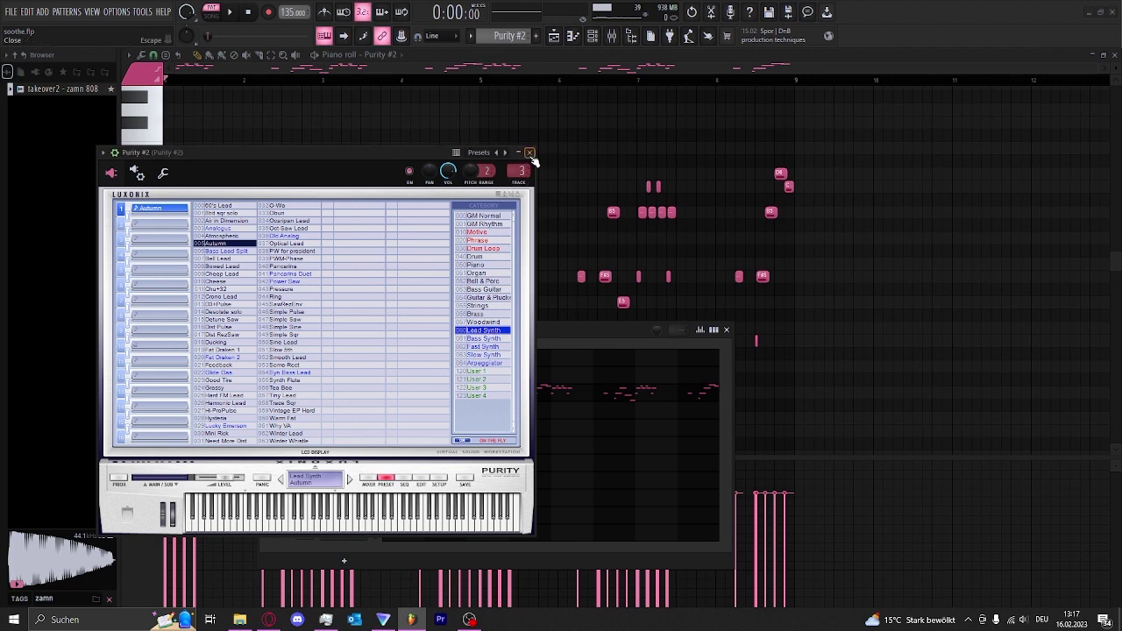
pyautogui.click(529, 153)
pyautogui.click(726, 330)
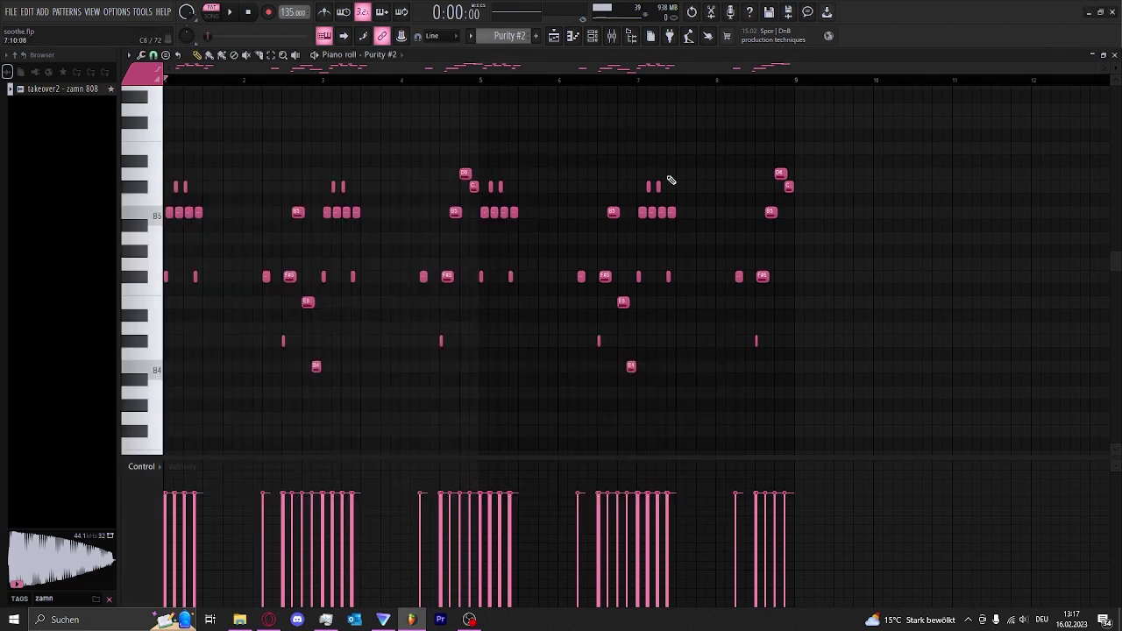
# Examine the Purity #2 mixer track's effects: Portal's loaded preset within the Mirrors bank and the FabFilter Pro-Q 3 low cut.
pyautogui.click(612, 36)
pyautogui.click(246, 266)
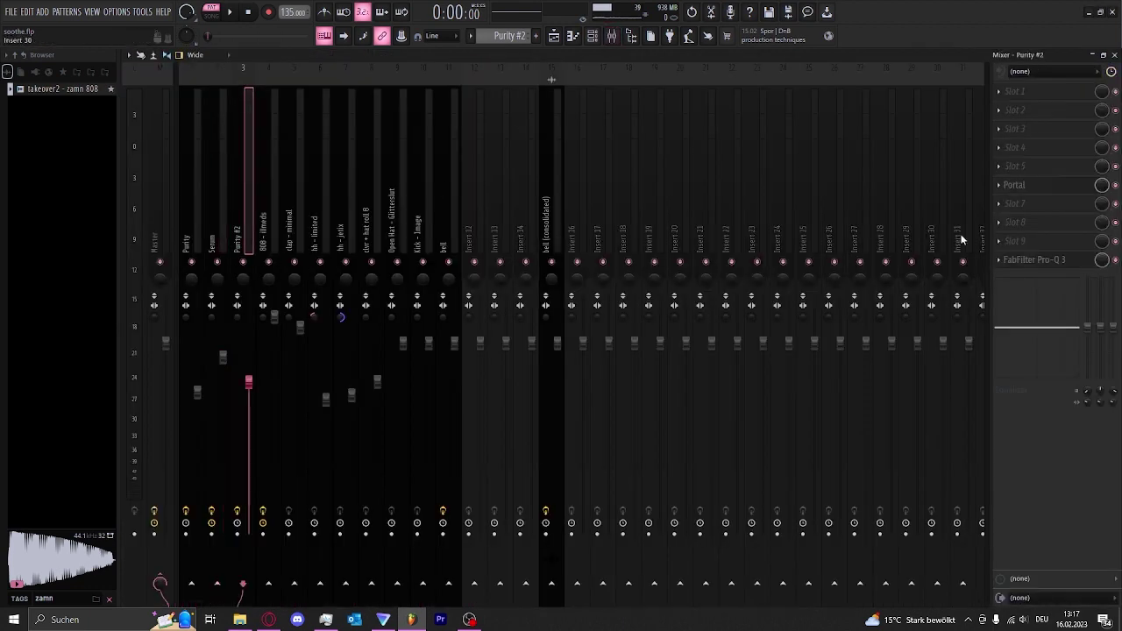
pyautogui.click(1018, 186)
pyautogui.click(846, 99)
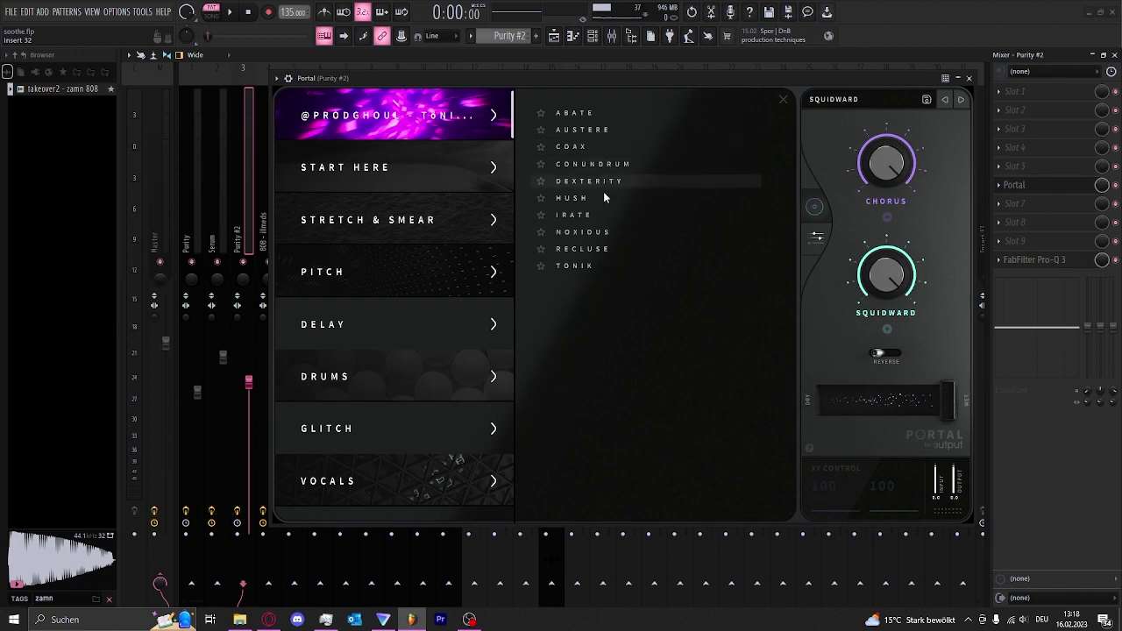
pyautogui.scroll(-10, 403, 386)
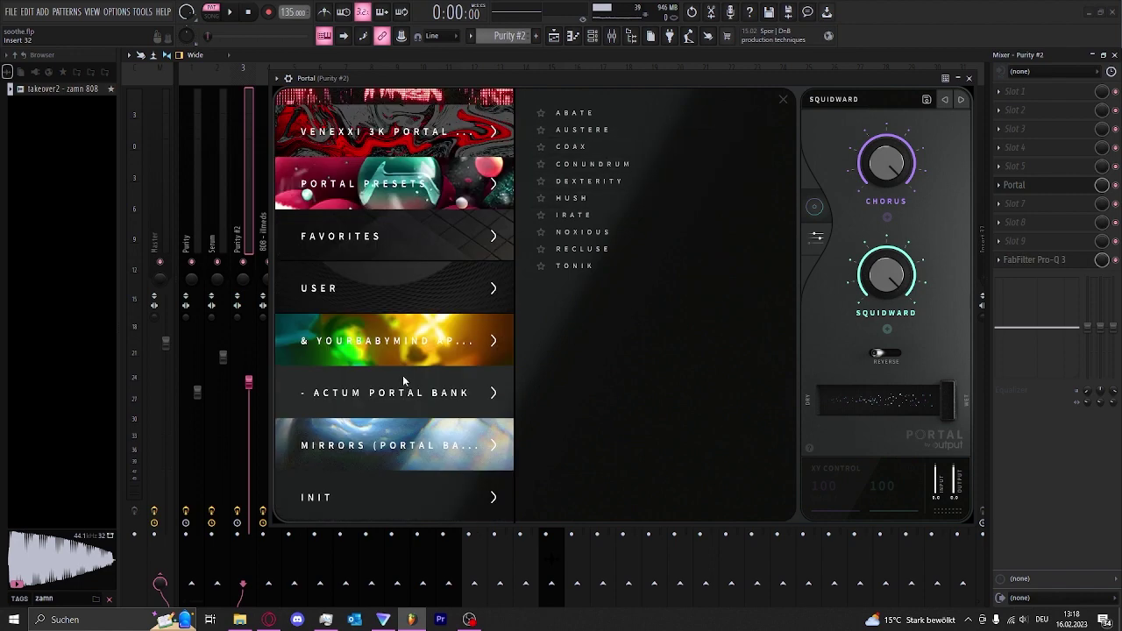
pyautogui.click(382, 437)
pyautogui.scroll(-1, 587, 425)
pyautogui.scroll(-3, 586, 421)
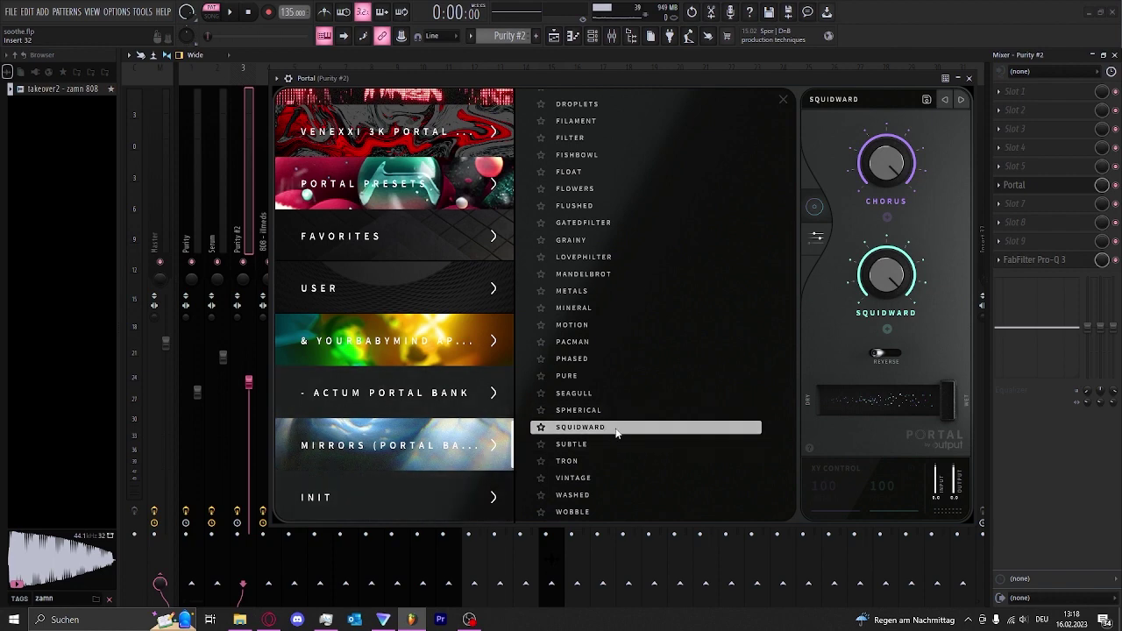
pyautogui.click(973, 78)
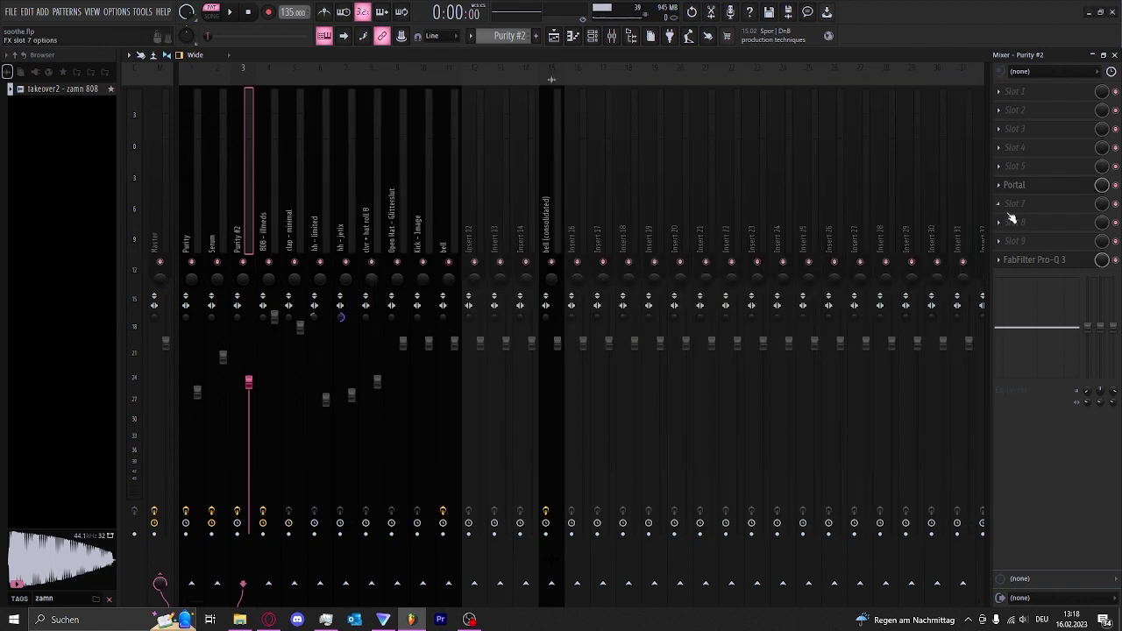
pyautogui.click(1042, 261)
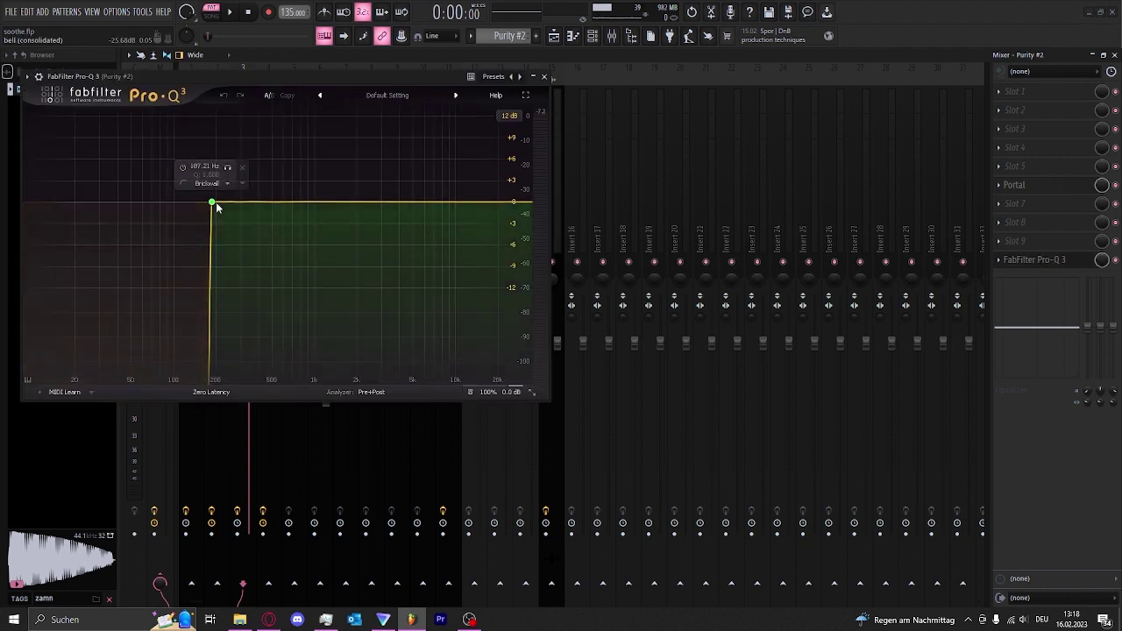
pyautogui.click(543, 76)
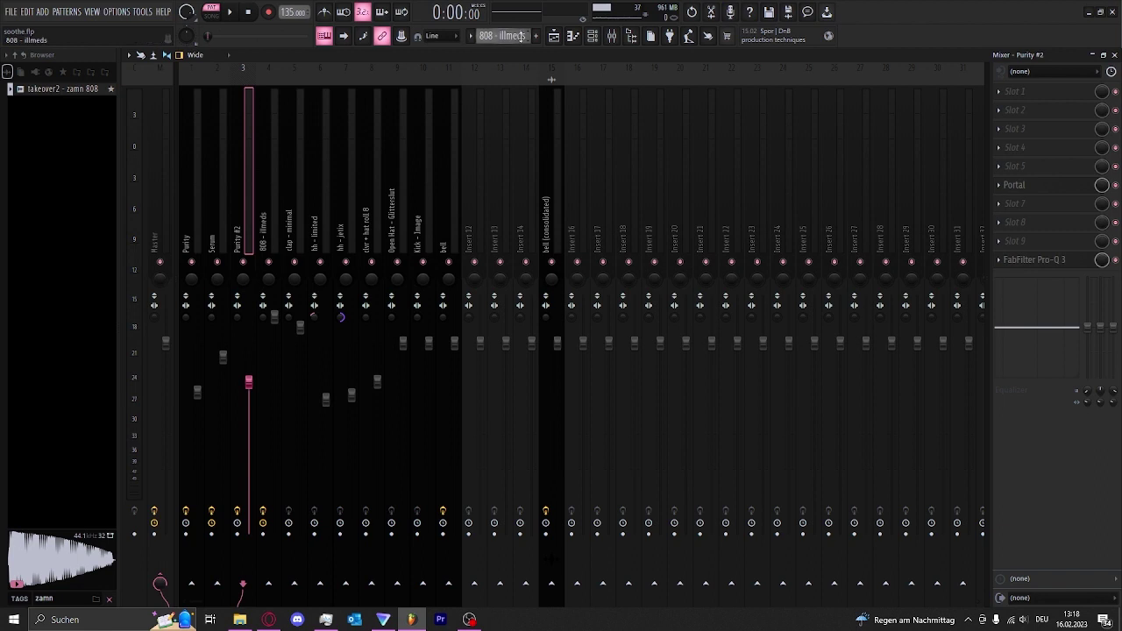
# Open the 808 - Silk channel's sampler, examine its sample settings and close it.
pyautogui.click(594, 39)
pyautogui.moveTo(479, 331); pyautogui.dragTo(500, 256)
pyautogui.click(373, 341)
pyautogui.click(127, 187)
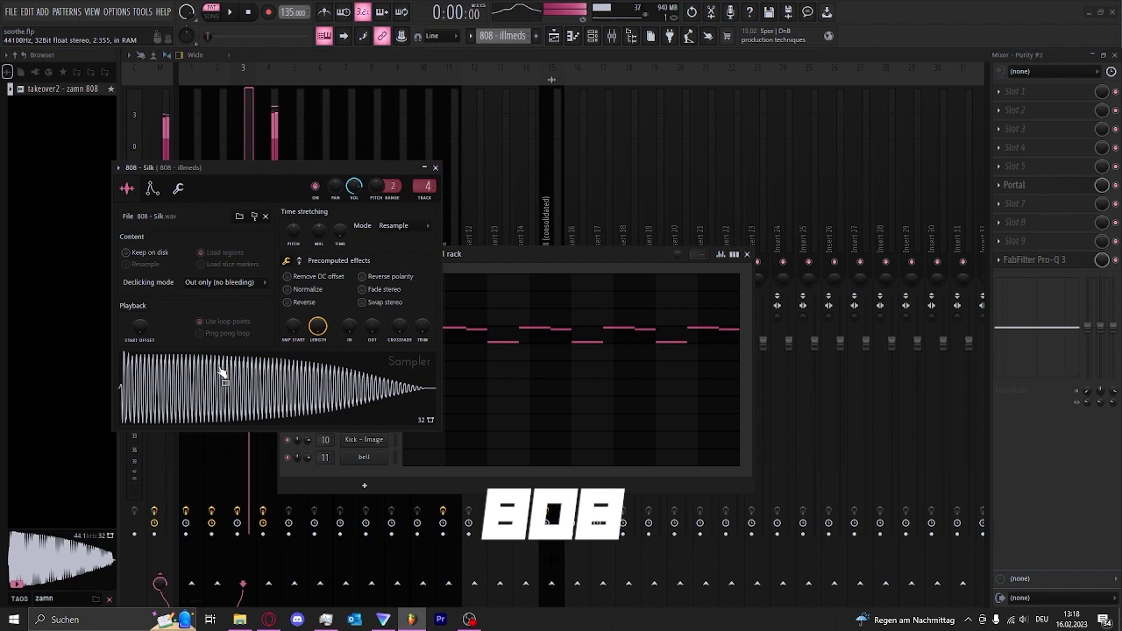
pyautogui.click(436, 168)
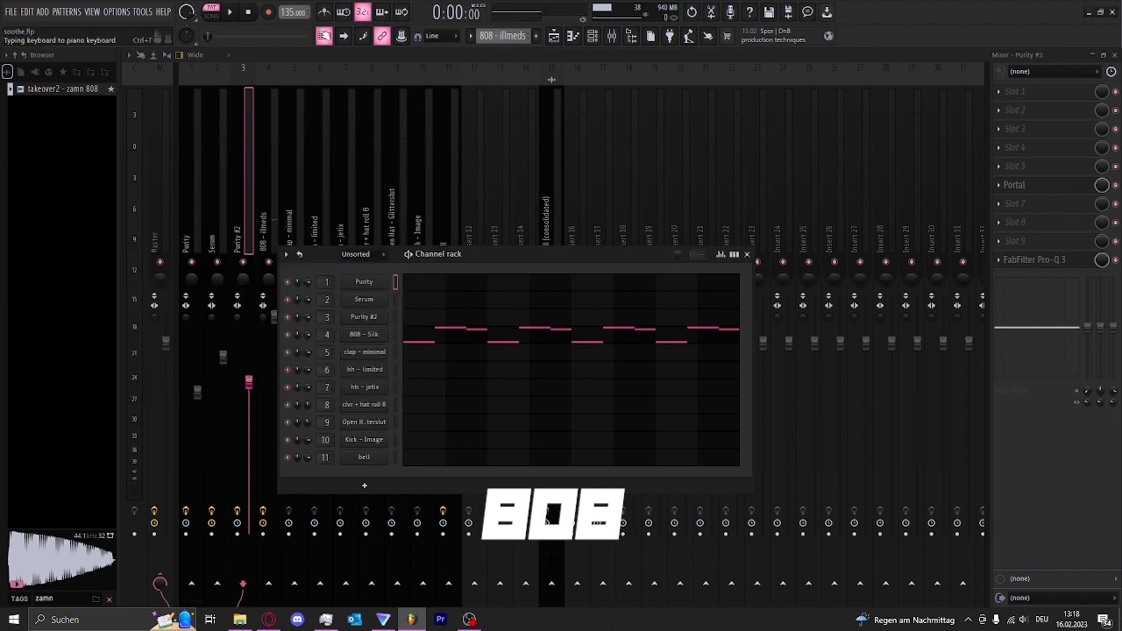
# Play the 808 - Silk pattern through in the piano roll and stop playback.
pyautogui.click(444, 341)
pyautogui.press('space')
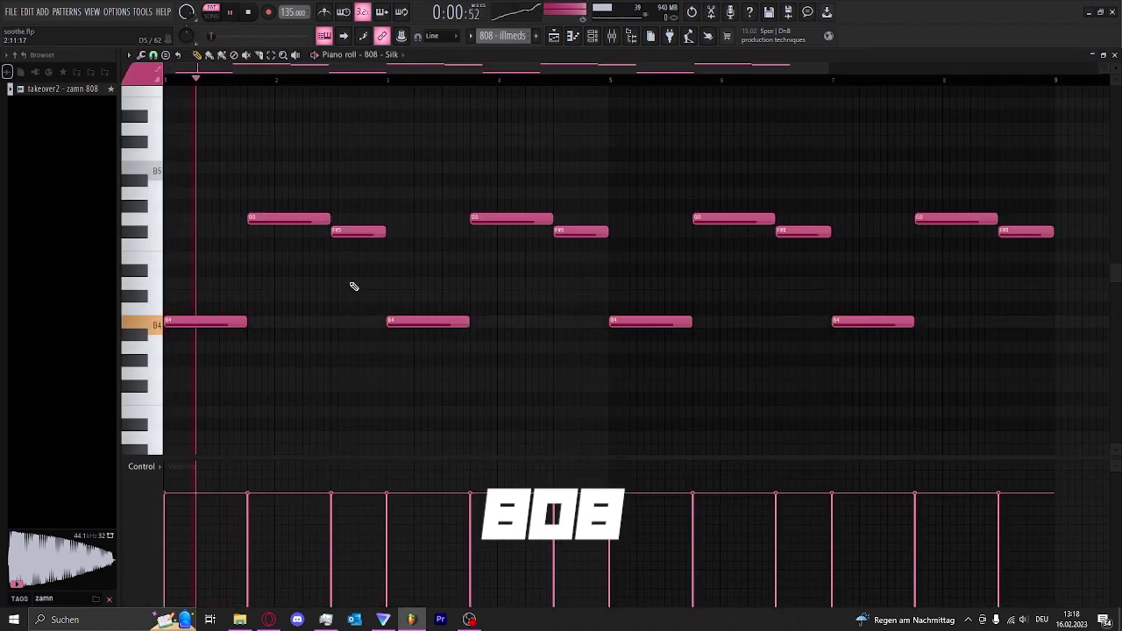
pyautogui.scroll(-2, 345, 366)
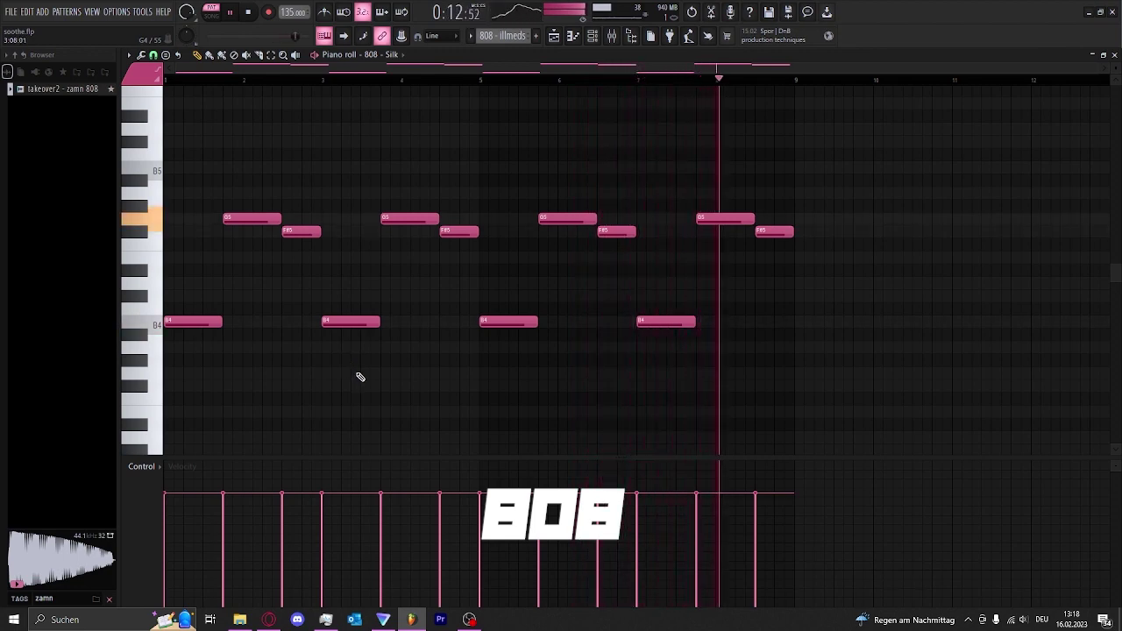
pyautogui.press('space')
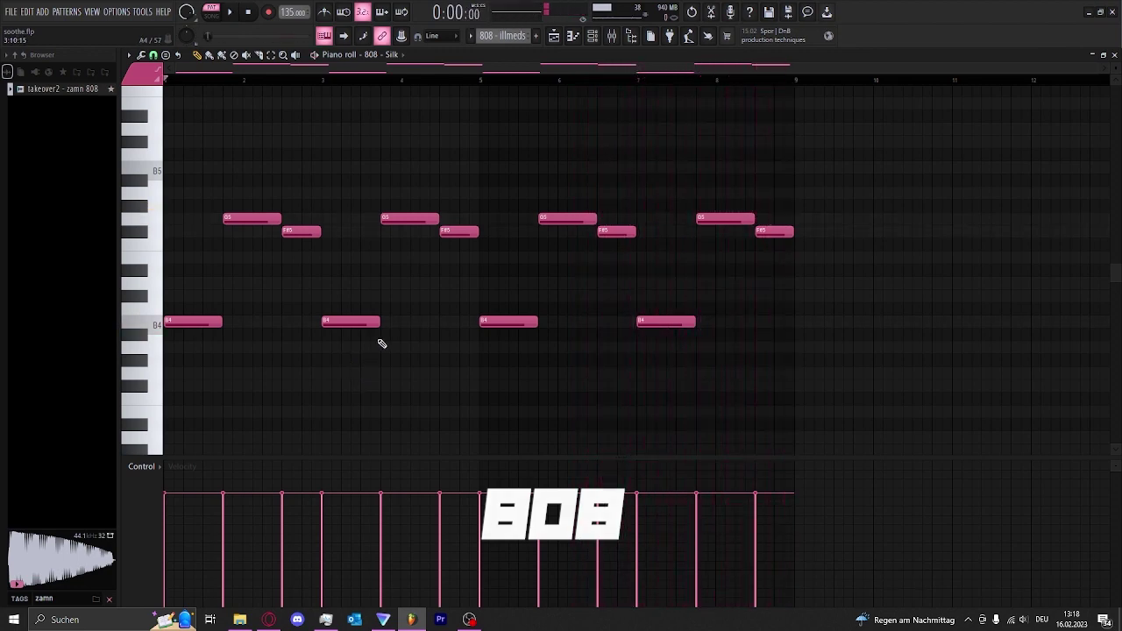
# Examine the Fruity soft clipper in the third effect slot of the 808 - illmeds mixer track and close it.
pyautogui.click(610, 37)
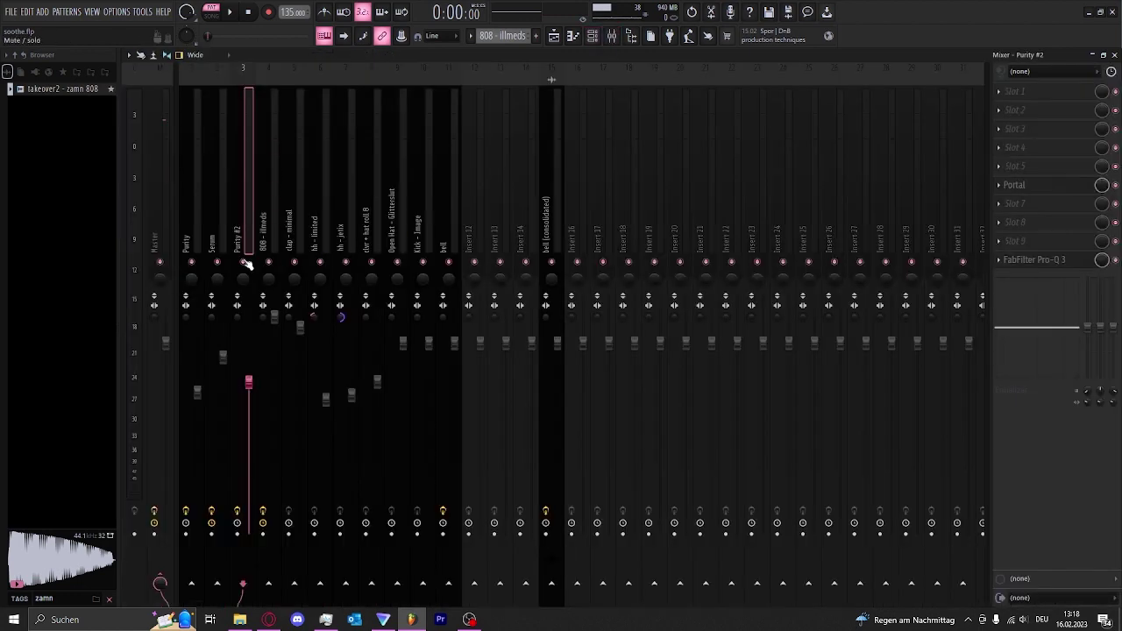
pyautogui.click(270, 242)
pyautogui.click(1037, 132)
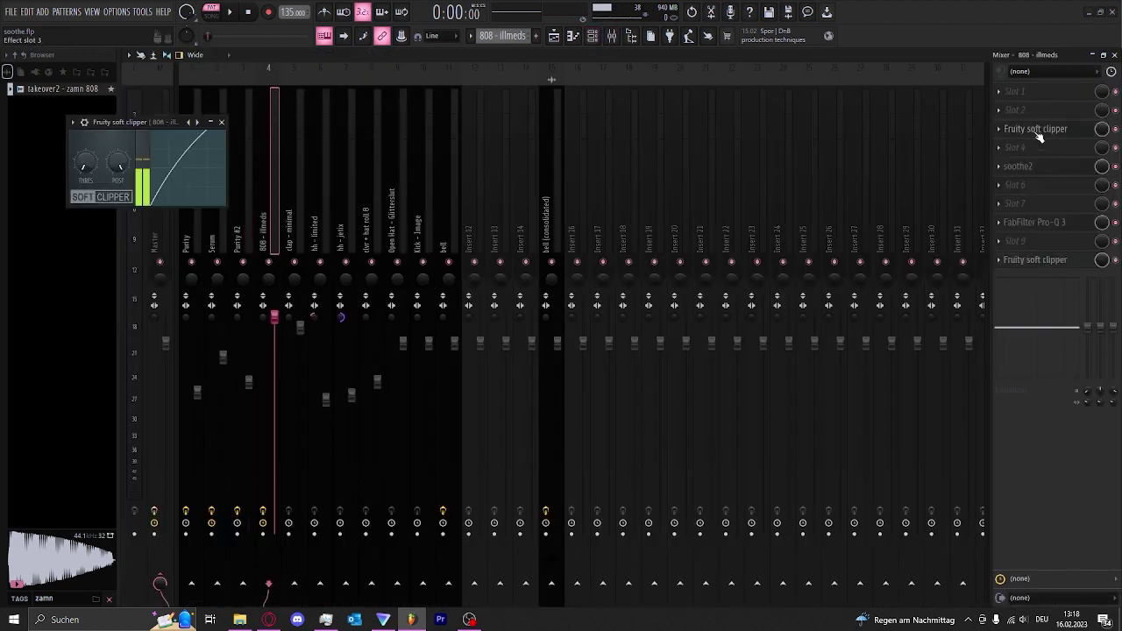
pyautogui.click(1034, 135)
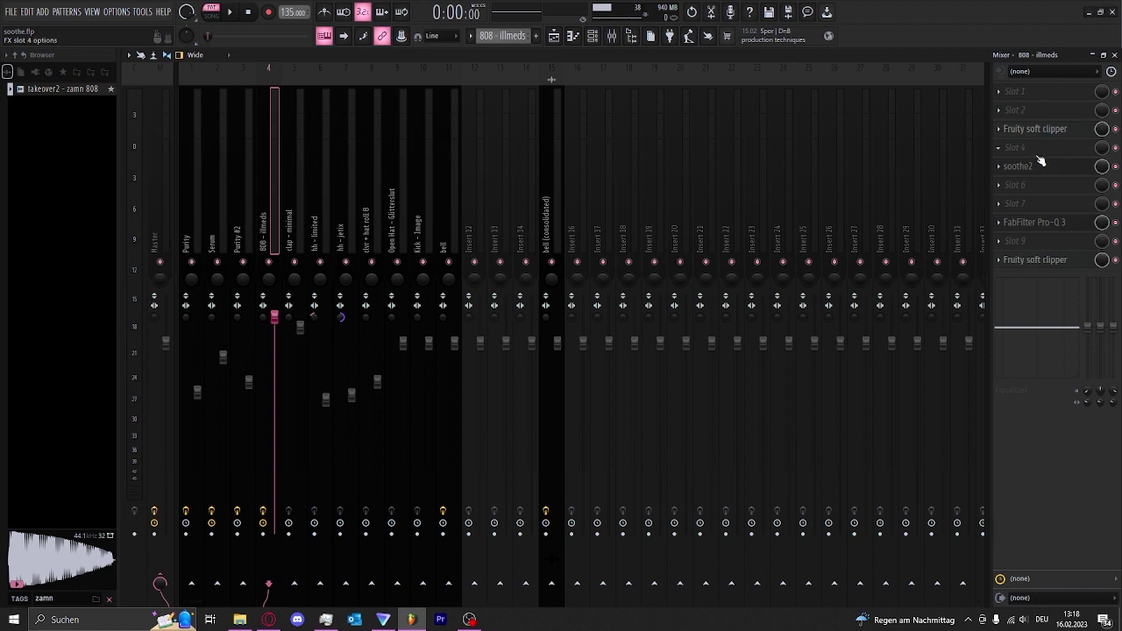
# Examine soothe2 with its Double bass low glue preset on the 808 track, auditioning the delta signal during playback and restoring normal output.
pyautogui.click(1018, 166)
pyautogui.moveTo(514, 168); pyautogui.dragTo(590, 154)
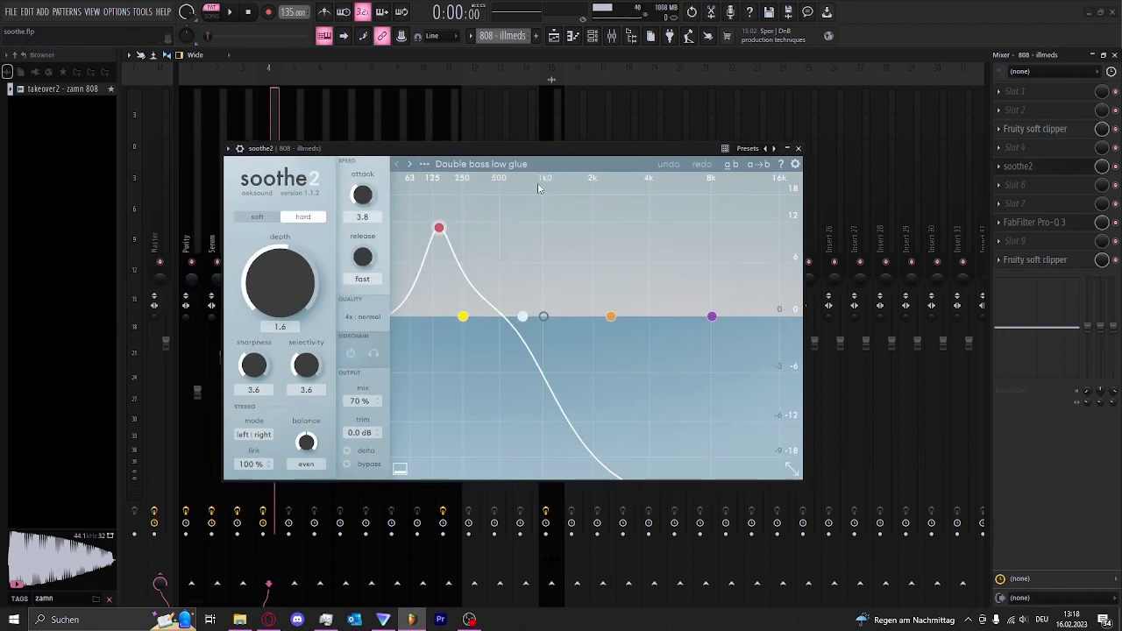
pyautogui.click(347, 450)
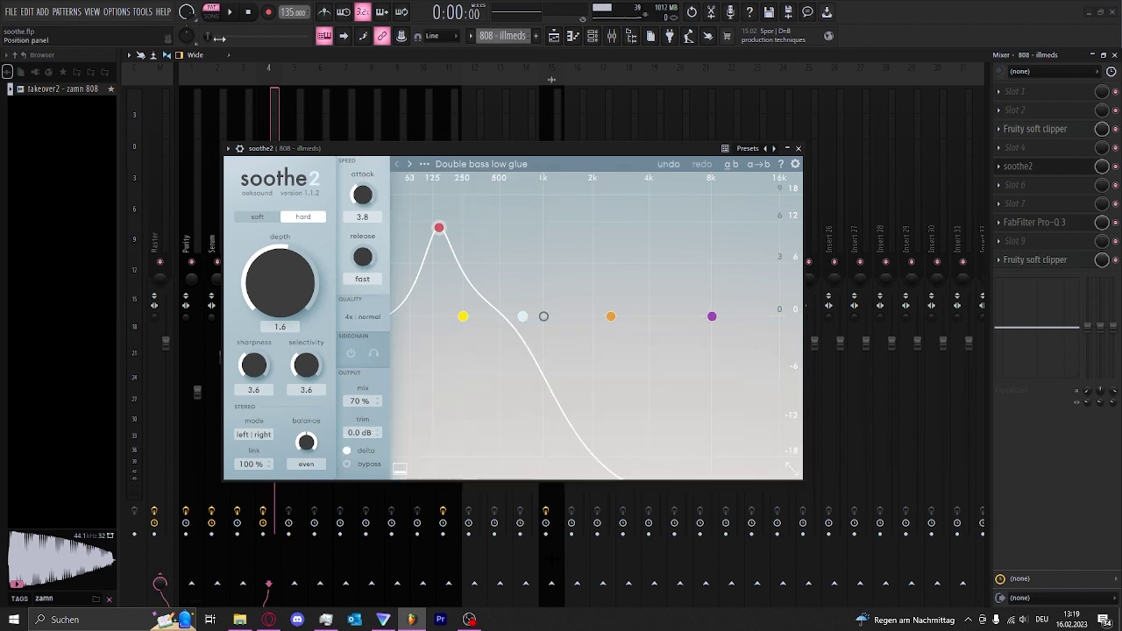
pyautogui.click(236, 11)
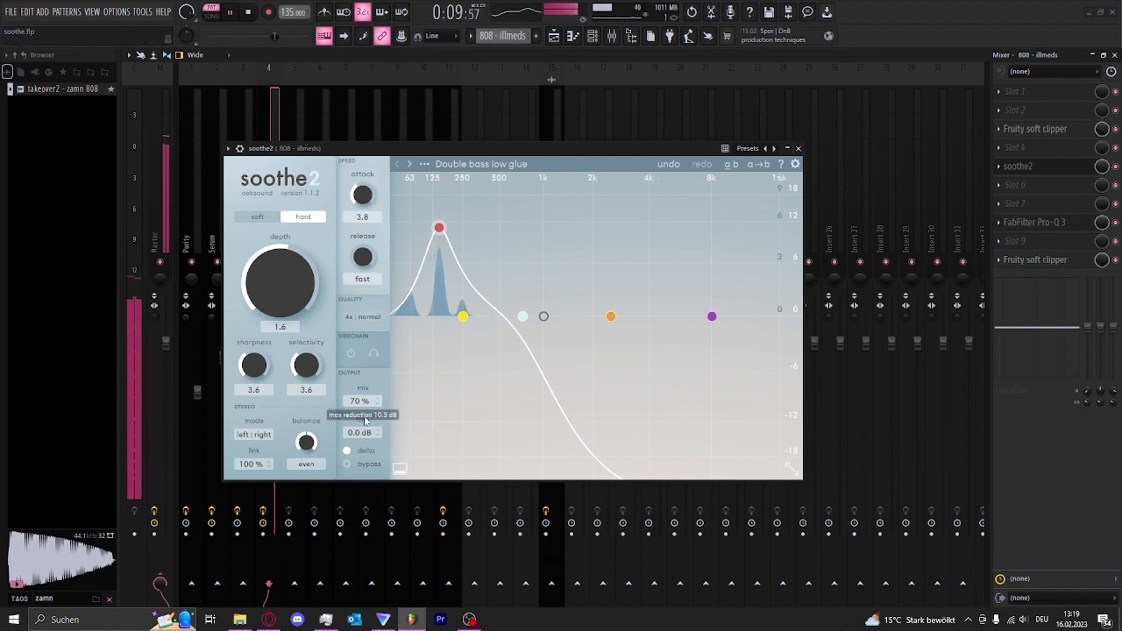
pyautogui.click(355, 452)
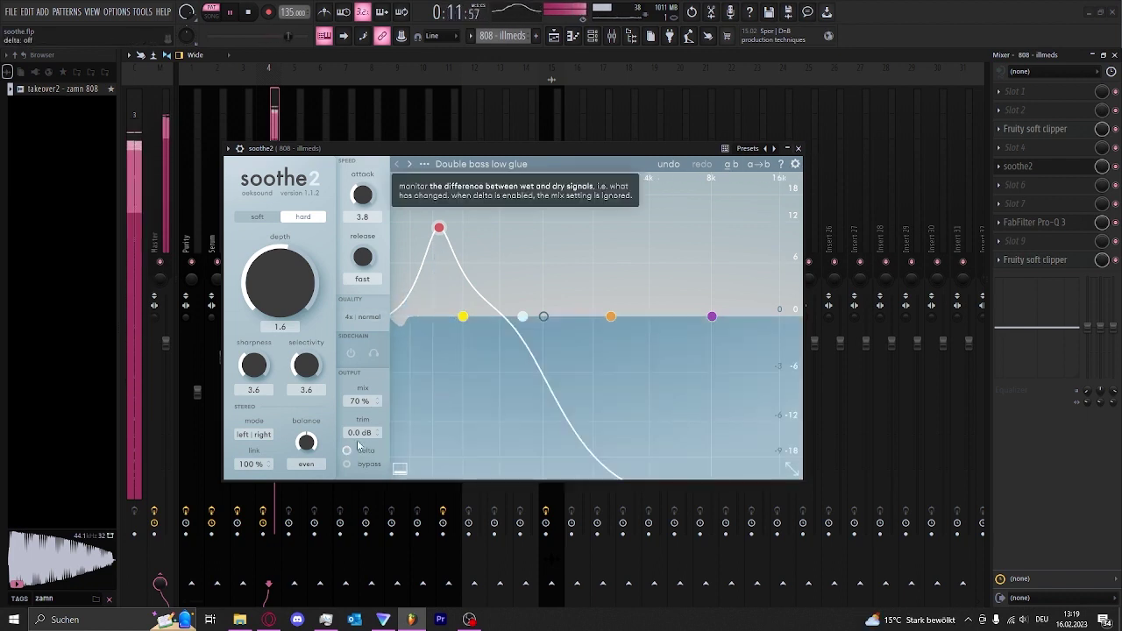
# Compare the playing 808 with soothe2 toggled in its effect slot, close the plugin and stop playback.
pyautogui.click(1116, 169)
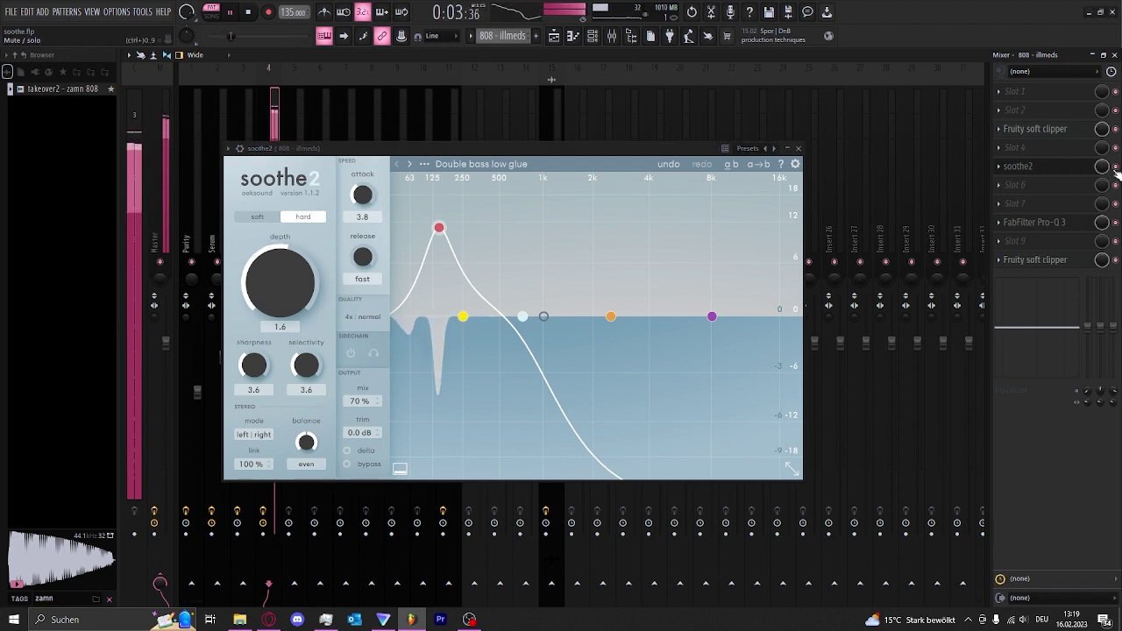
pyautogui.click(797, 148)
pyautogui.press('space')
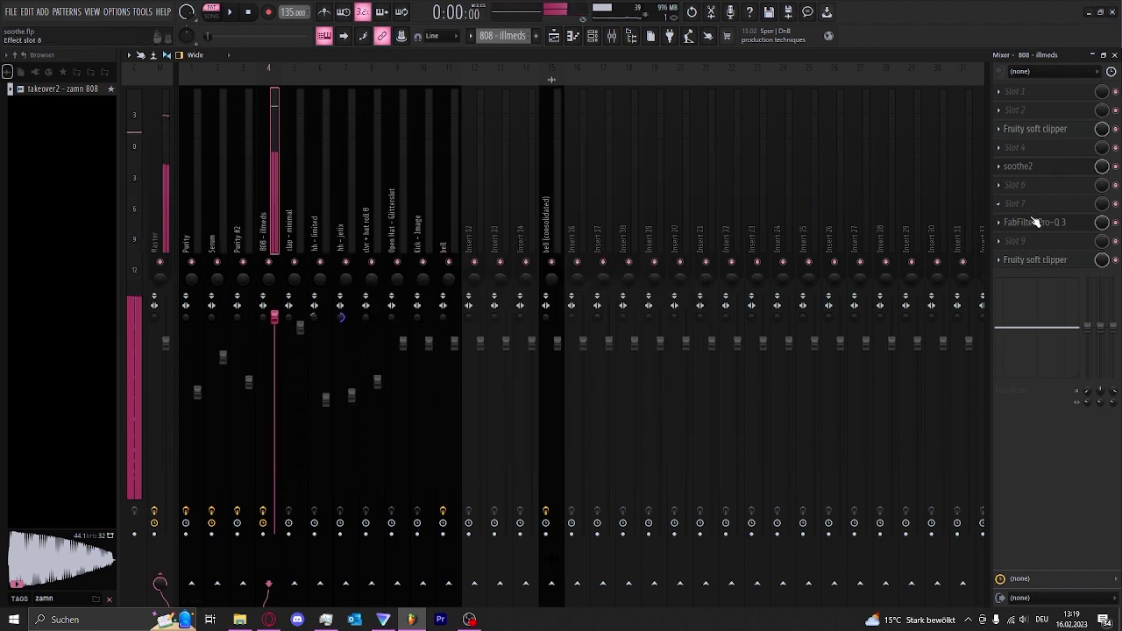
# Examine the FabFilter Pro-Q 3 high-frequency cut on the 808 track during playback and close the plugin.
pyautogui.click(1034, 222)
pyautogui.moveTo(371, 78); pyautogui.dragTo(543, 93)
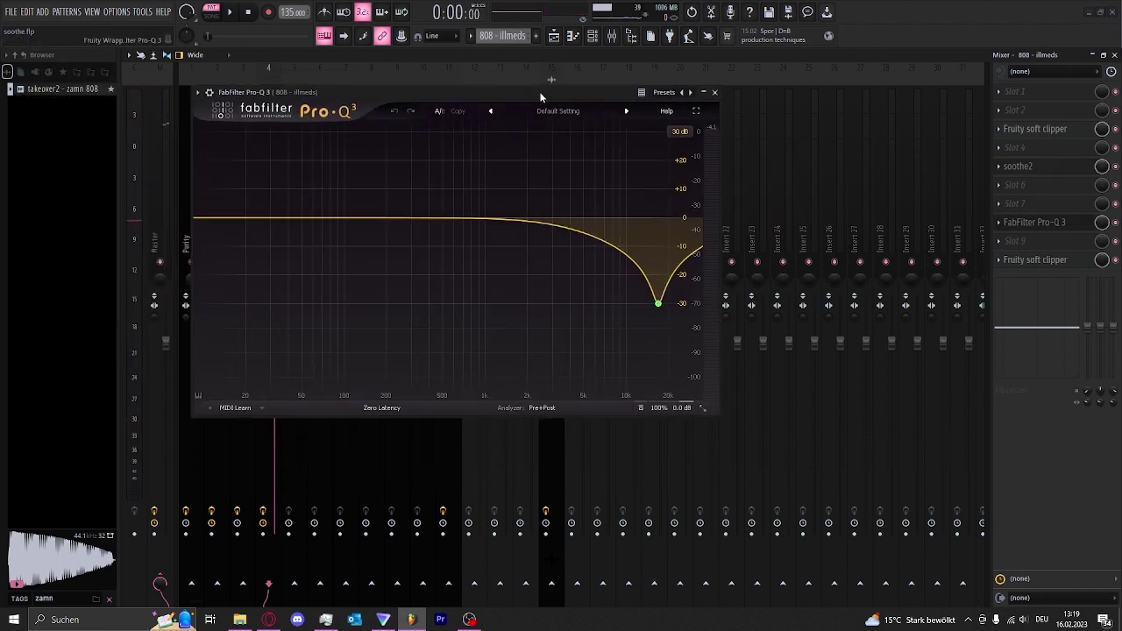
pyautogui.press('space')
pyautogui.moveTo(656, 300)
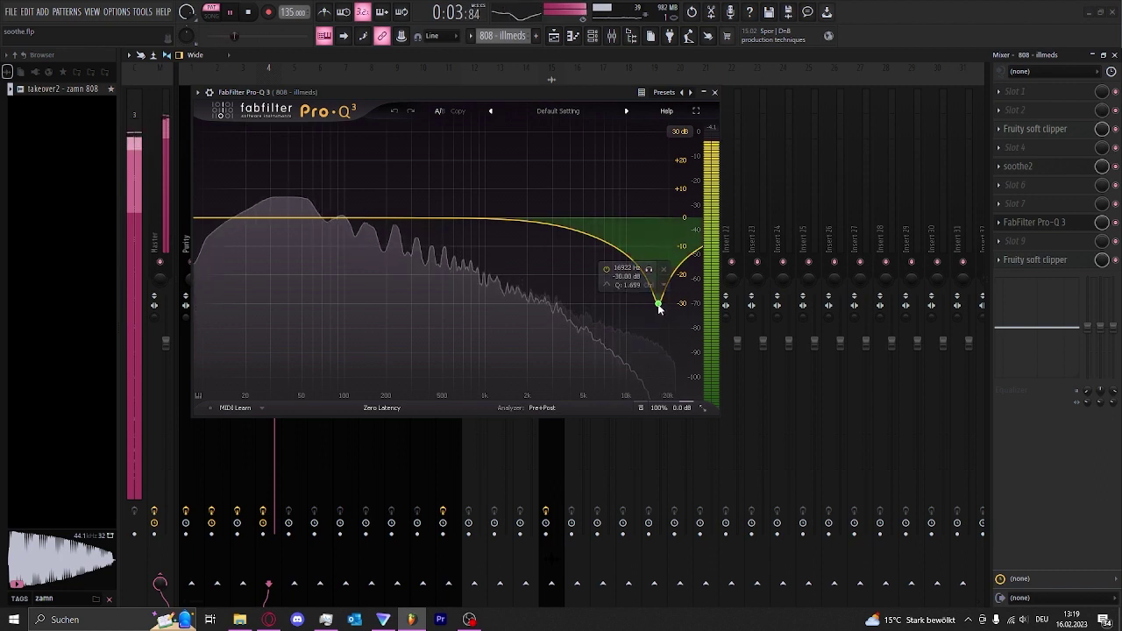
pyautogui.click(714, 92)
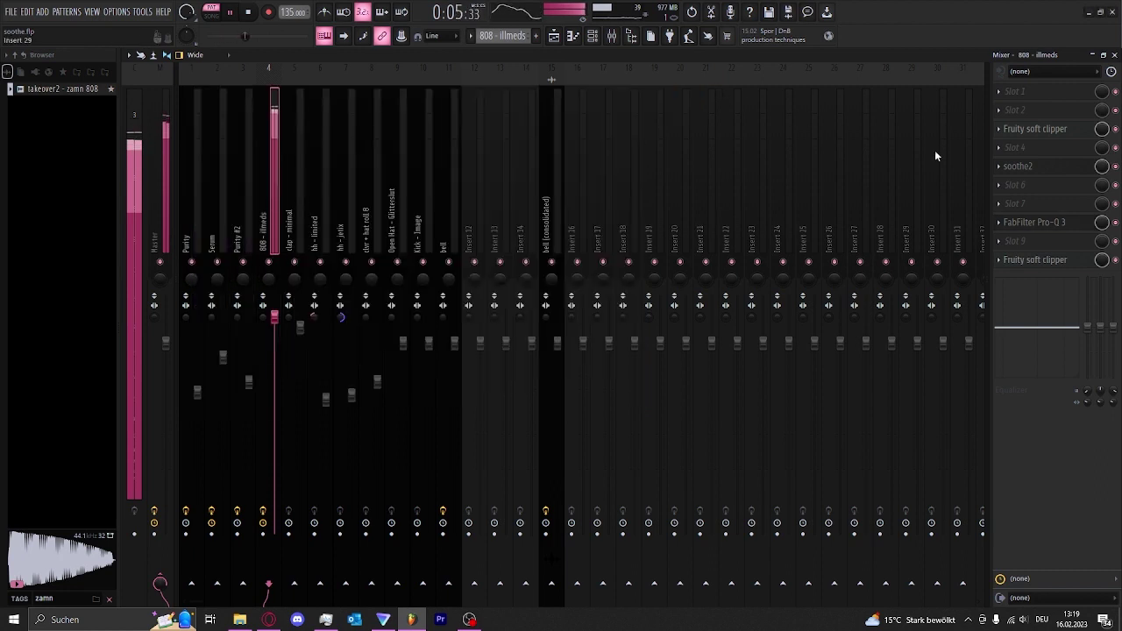
# Compare the settings of the 808 track's two Fruity soft clippers and close both windows.
pyautogui.click(1050, 263)
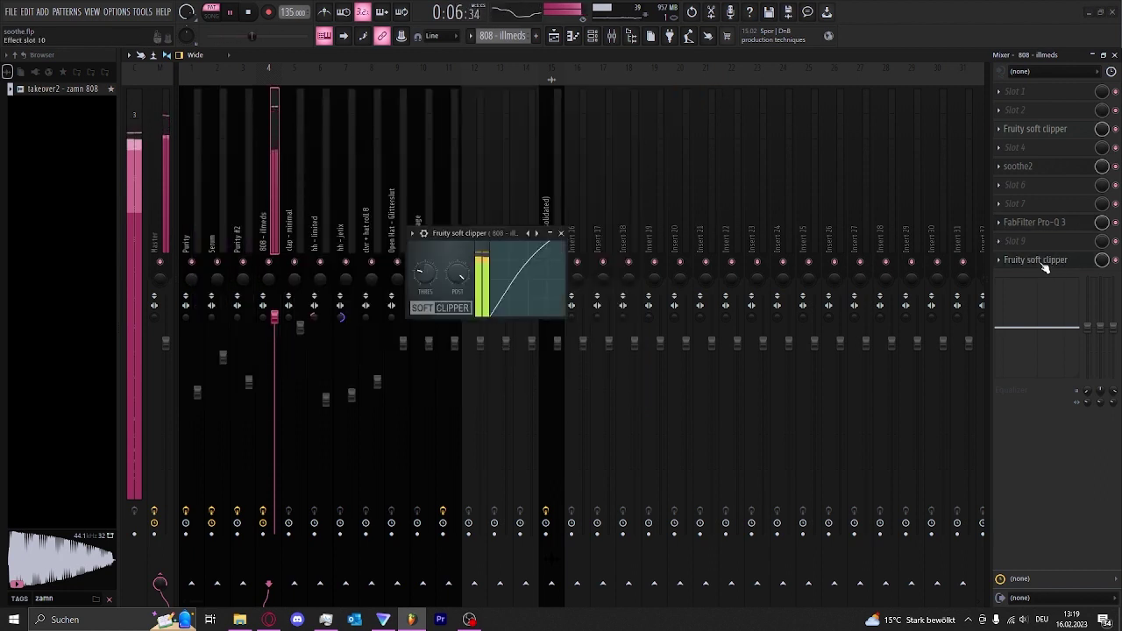
pyautogui.click(1050, 129)
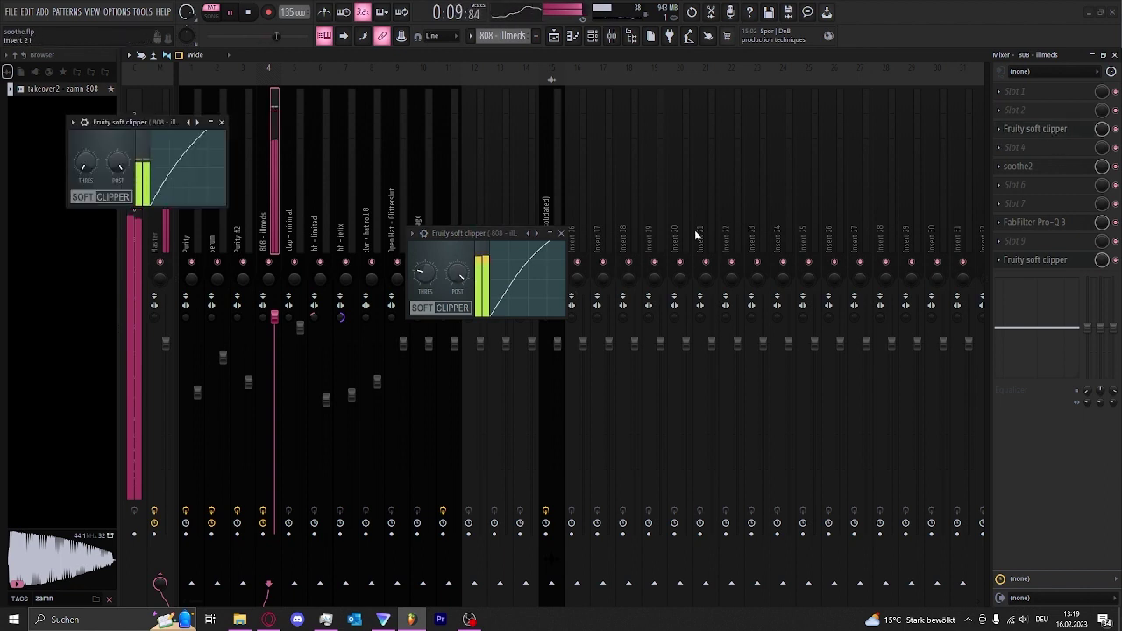
pyautogui.click(561, 233)
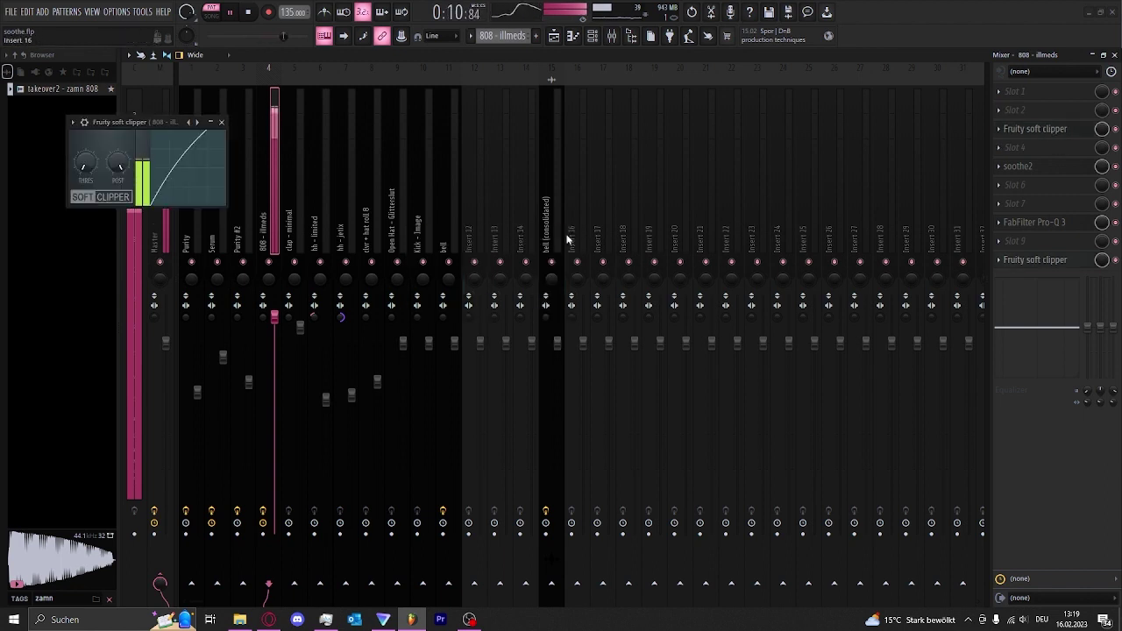
pyautogui.click(222, 123)
# Play the clap - minimal pattern through in the piano roll, stop playback and check its mixer track.
pyautogui.click(289, 219)
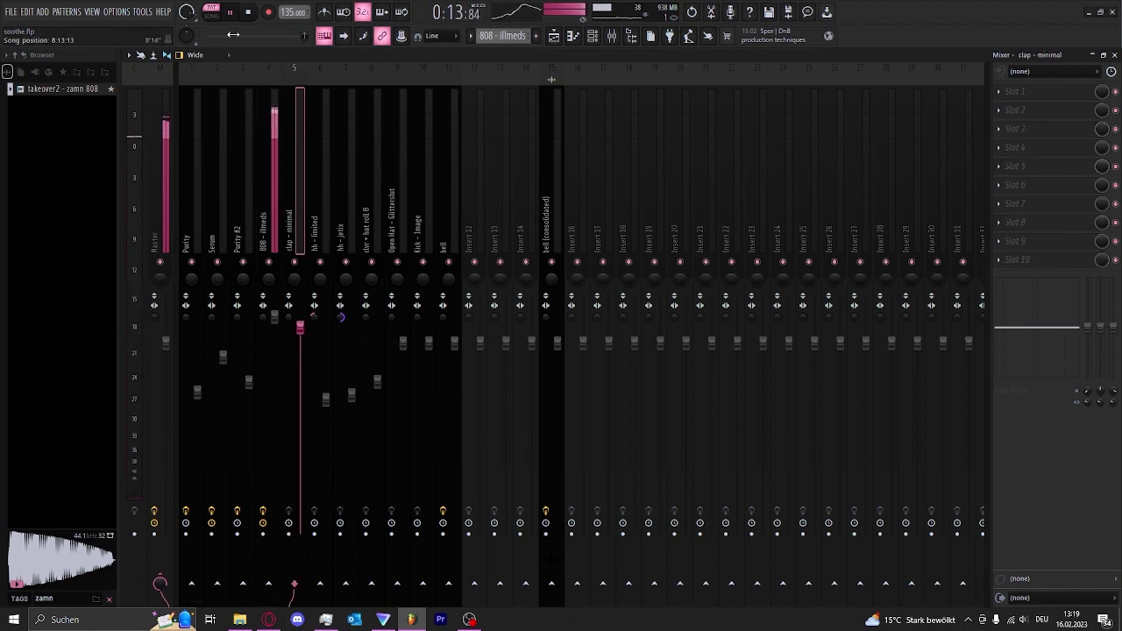
pyautogui.press('space')
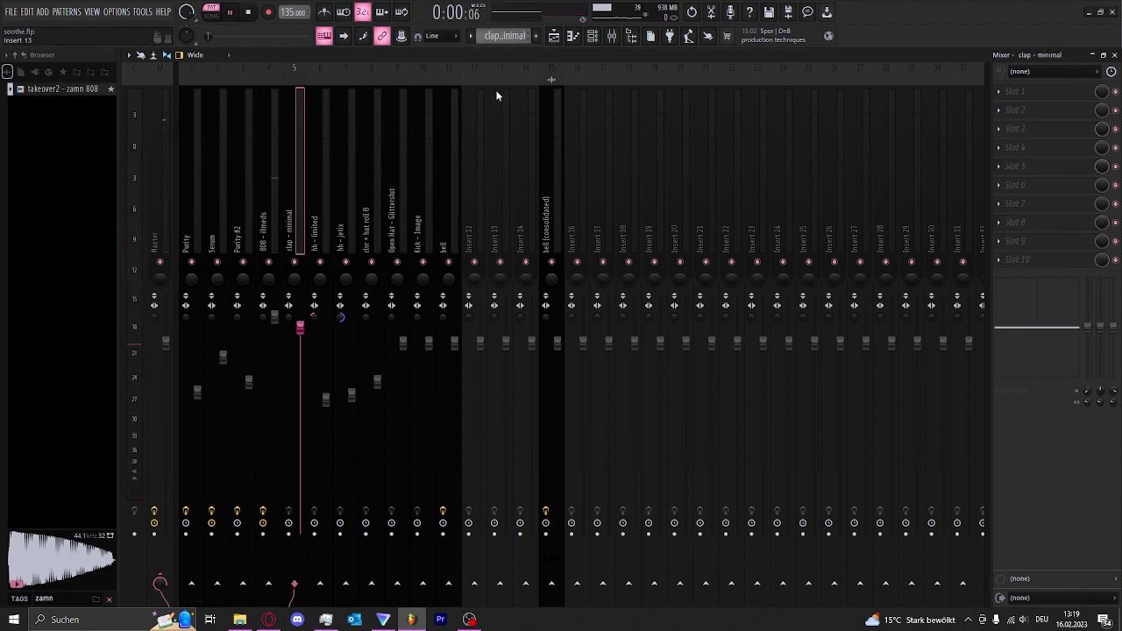
pyautogui.click(593, 36)
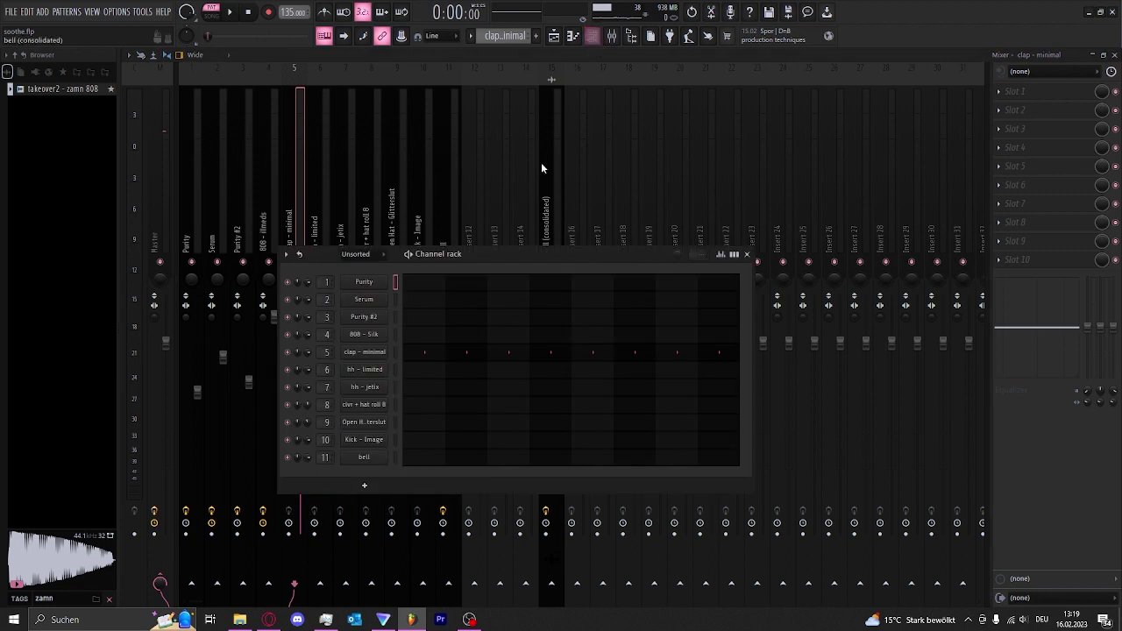
pyautogui.click(413, 350)
pyautogui.press('space')
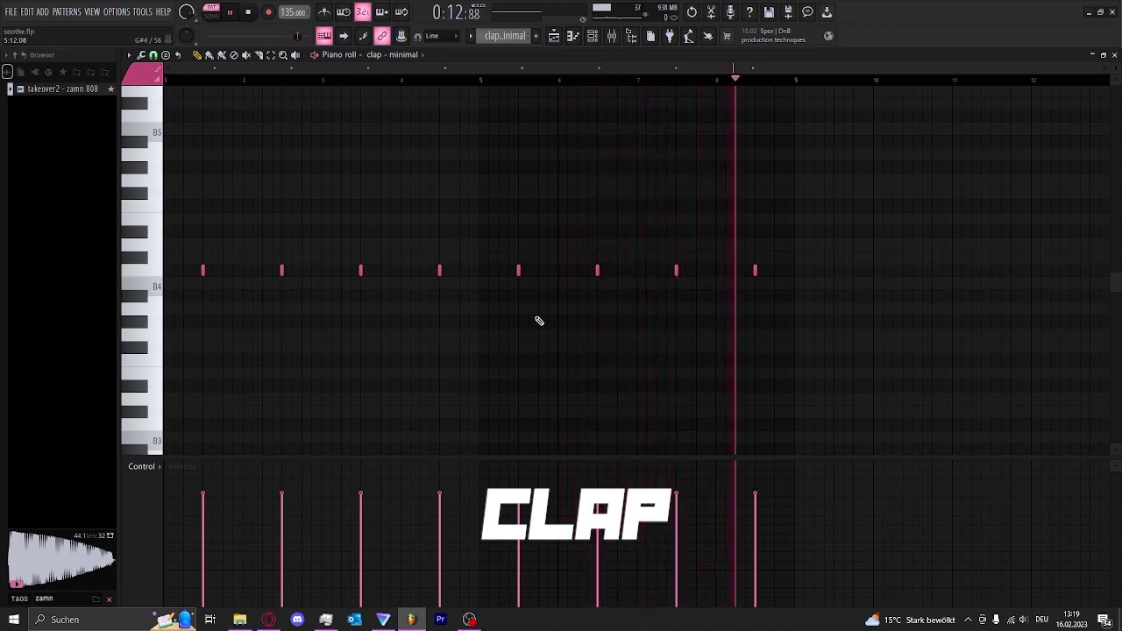
pyautogui.press('space')
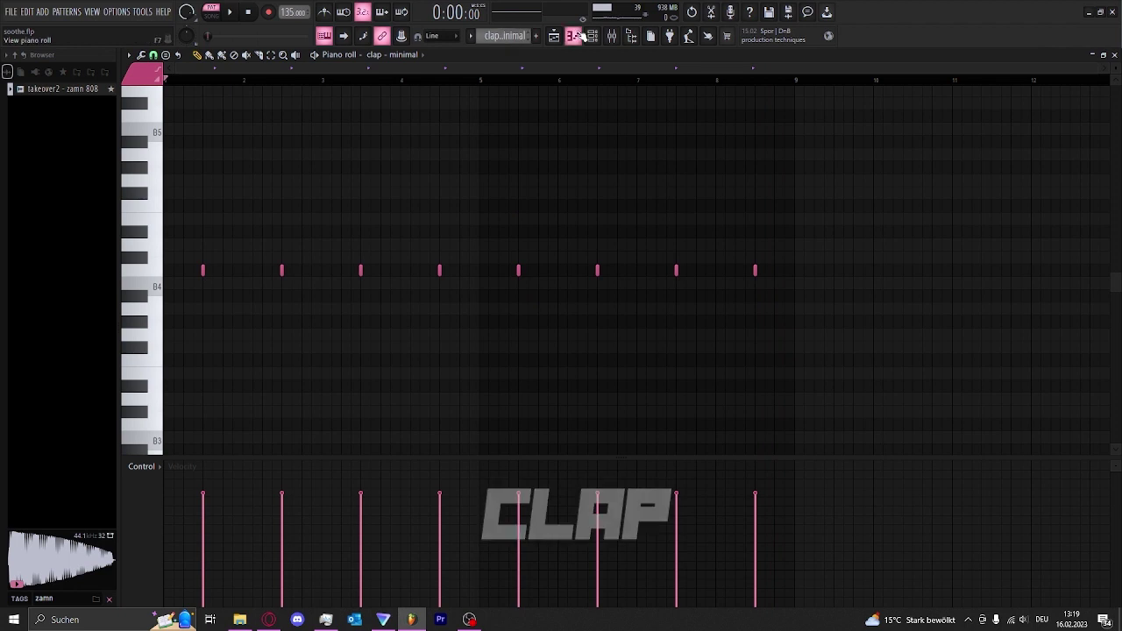
pyautogui.click(612, 36)
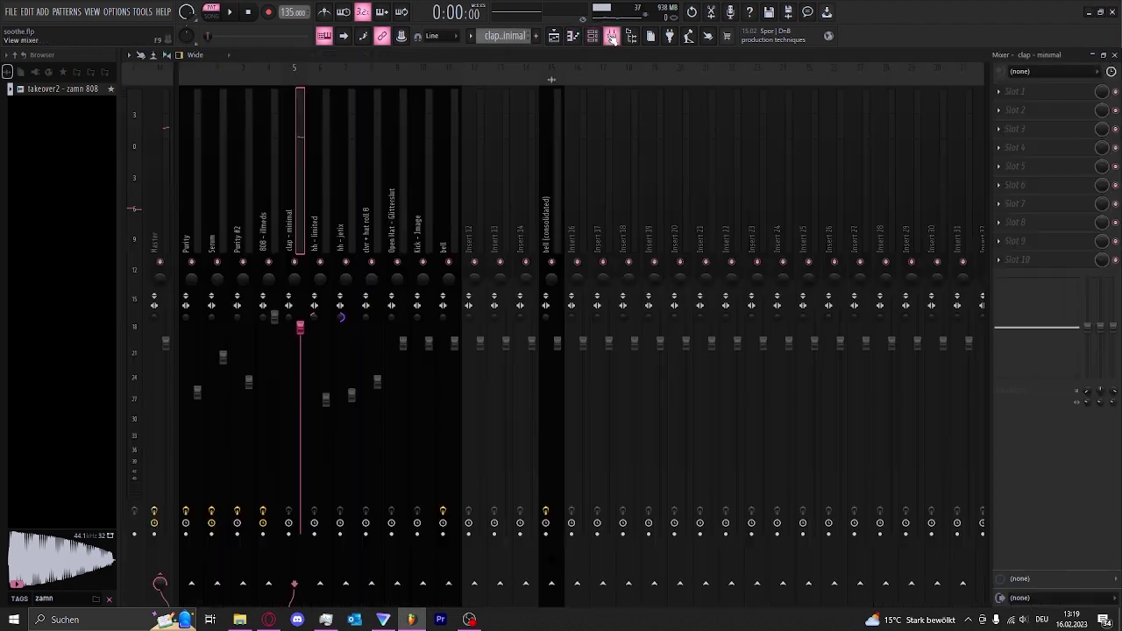
pyautogui.rightClick(296, 262)
# Look over the hh - limited pattern in the channel rack and piano roll and return to the playlist.
pyautogui.click(593, 36)
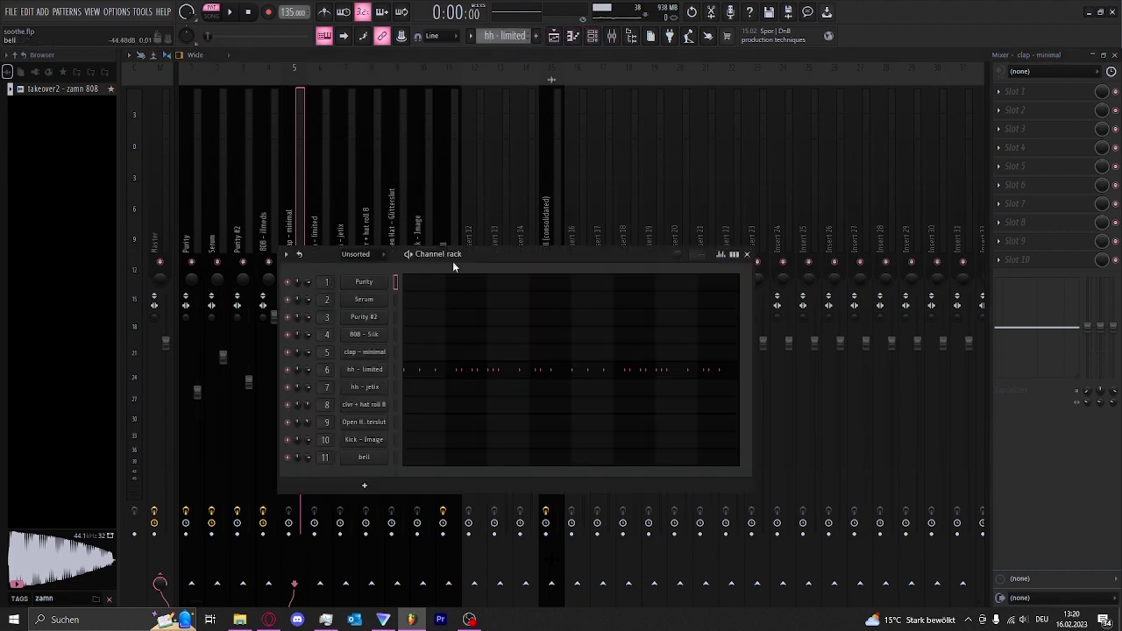
pyautogui.click(748, 255)
pyautogui.press('F7')
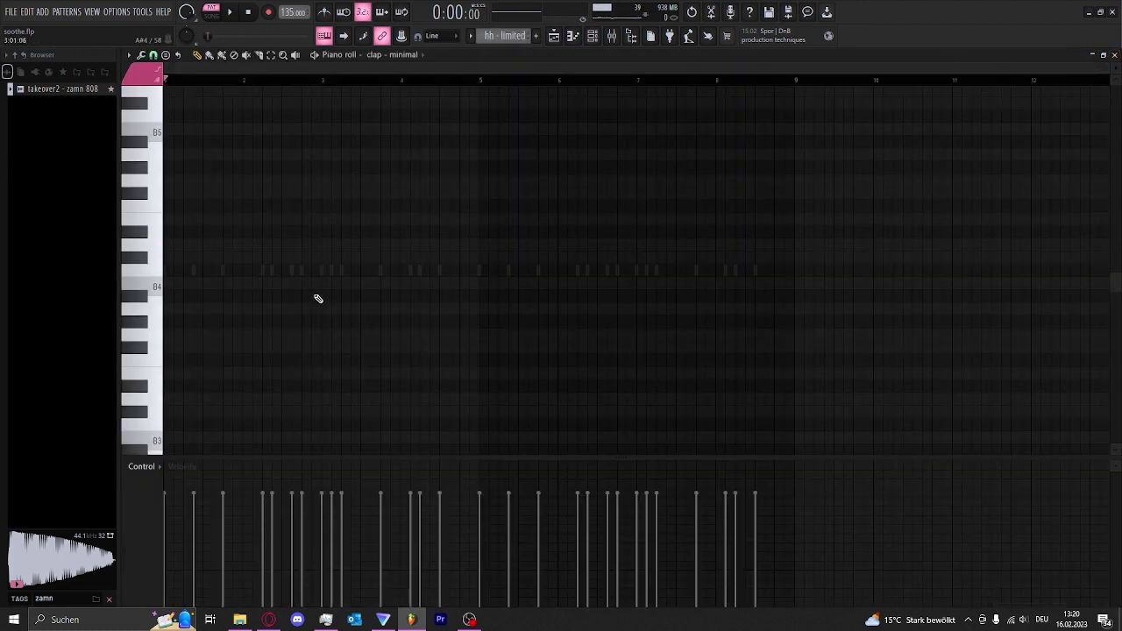
pyautogui.click(1114, 54)
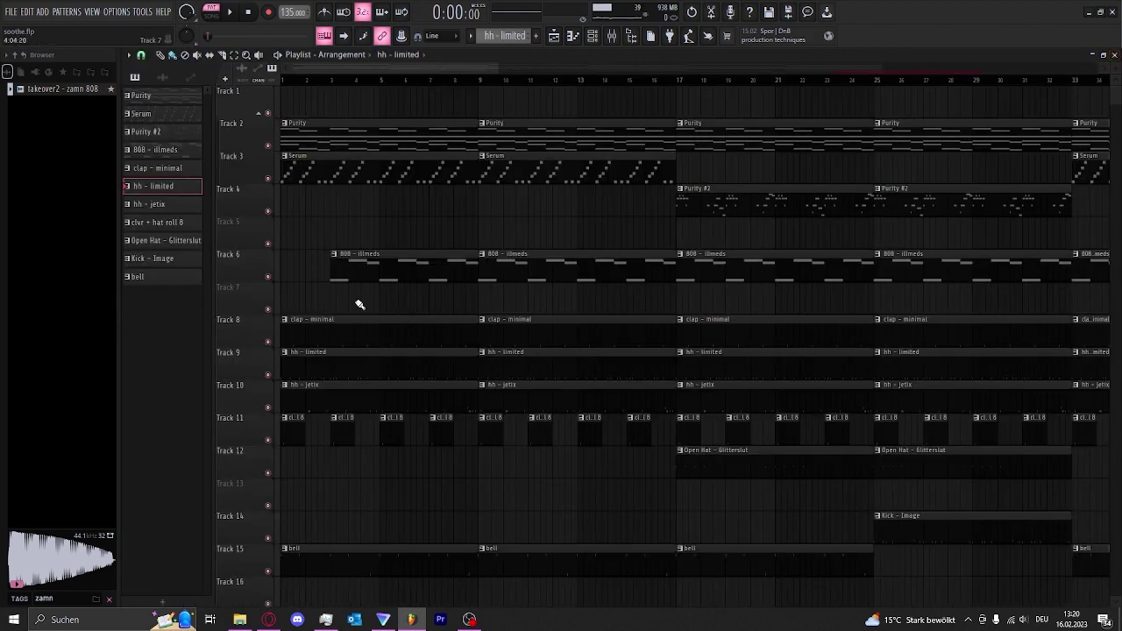
# Solo the hh - limited and hh - jetix playlist tracks and play them in song mode.
pyautogui.scroll(-3, 300, 277)
pyautogui.rightClick(268, 277)
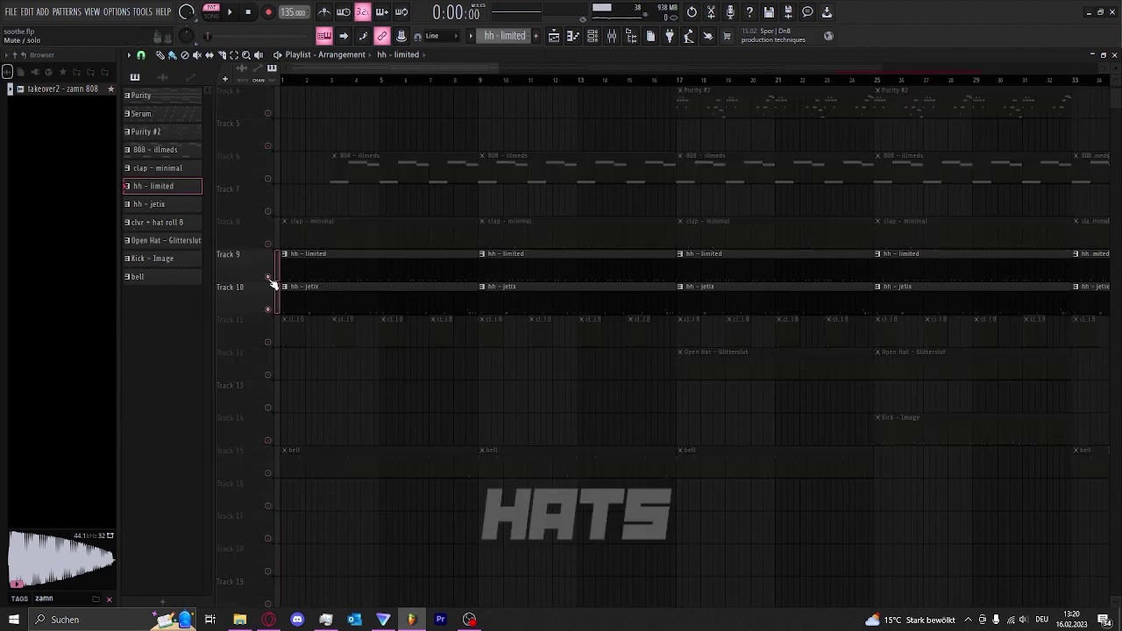
pyautogui.press('space')
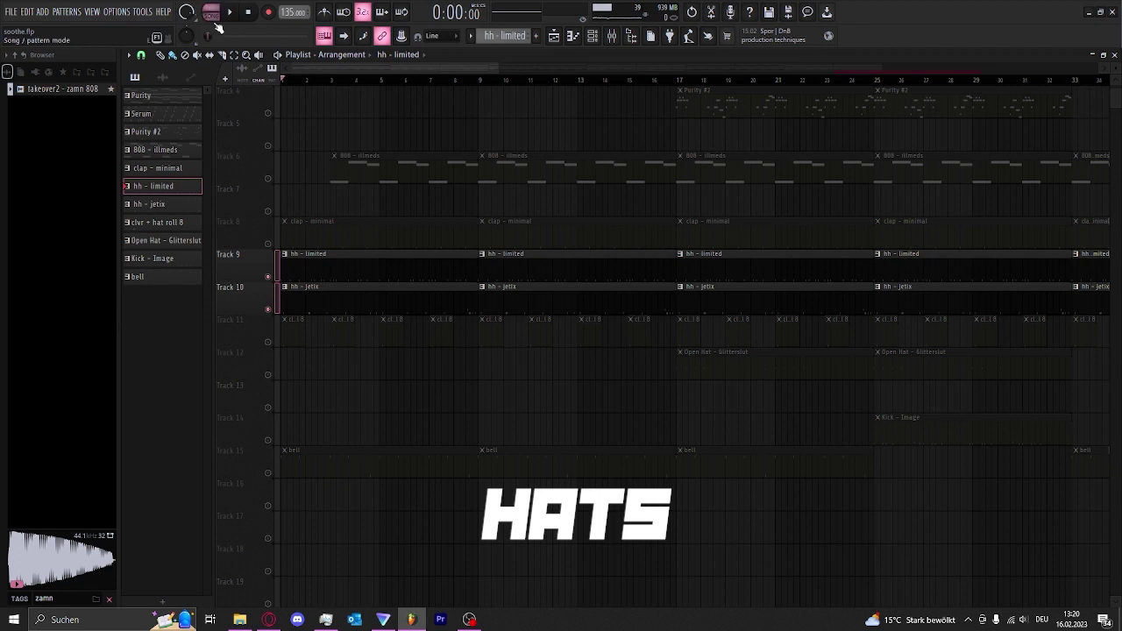
pyautogui.press('space')
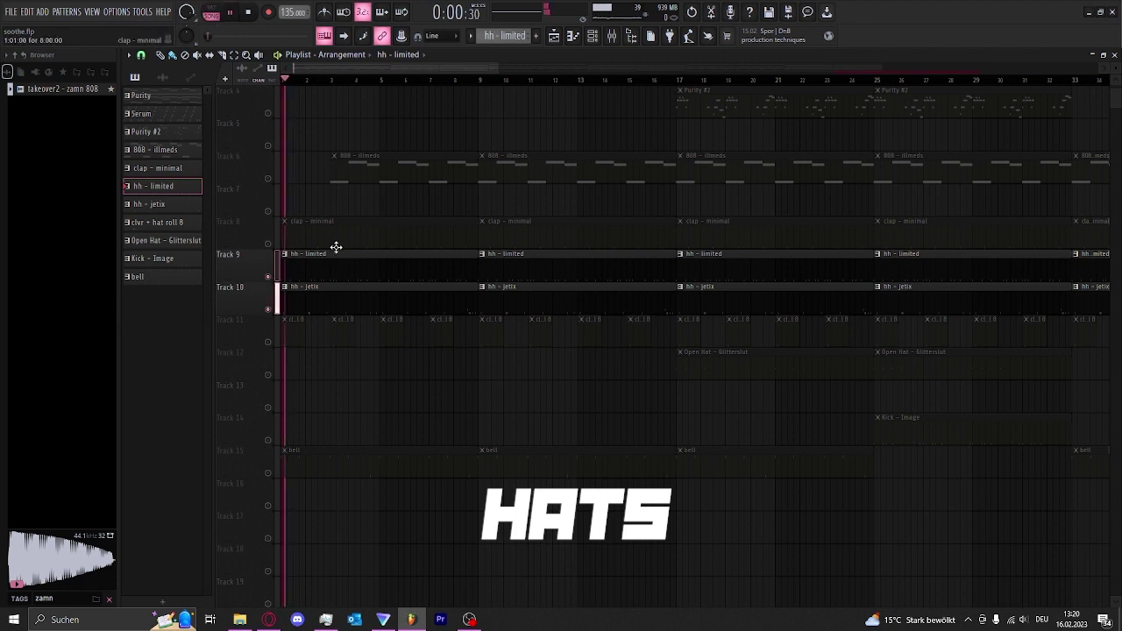
# Unmute Track 11 to hear the clvr + hat roll clips with the soloed hats, and end playback and the solo.
pyautogui.click(361, 302)
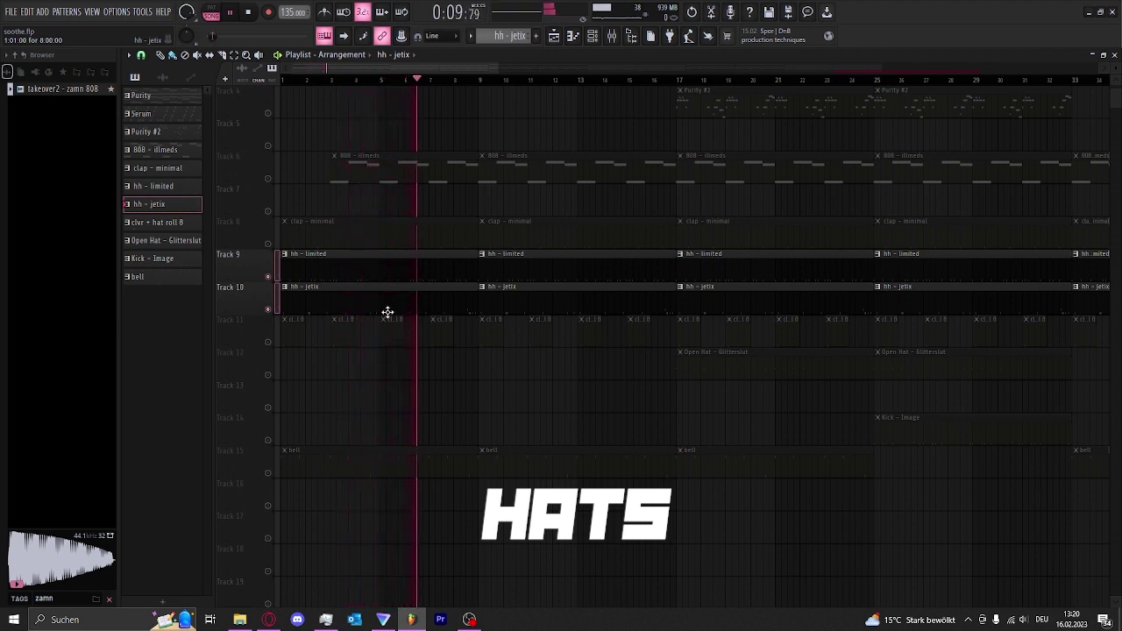
pyautogui.click(269, 343)
pyautogui.press('space')
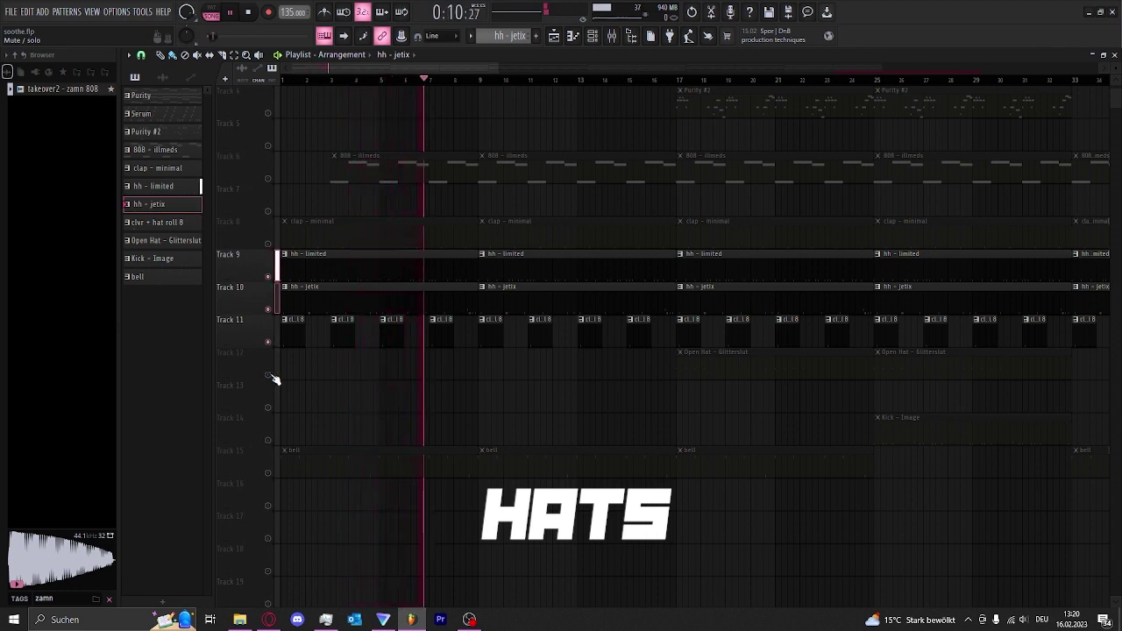
pyautogui.rightClick(268, 277)
# Bring up the hh - jetix pattern in the piano roll, play it through in pattern mode and stop playback.
pyautogui.click(613, 35)
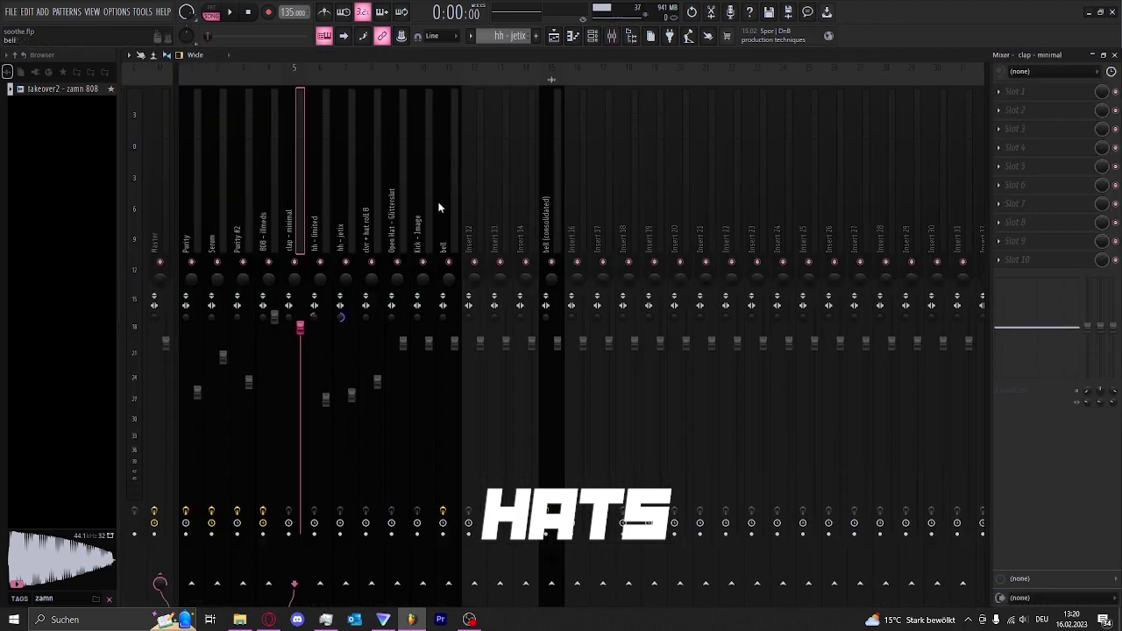
pyautogui.click(605, 35)
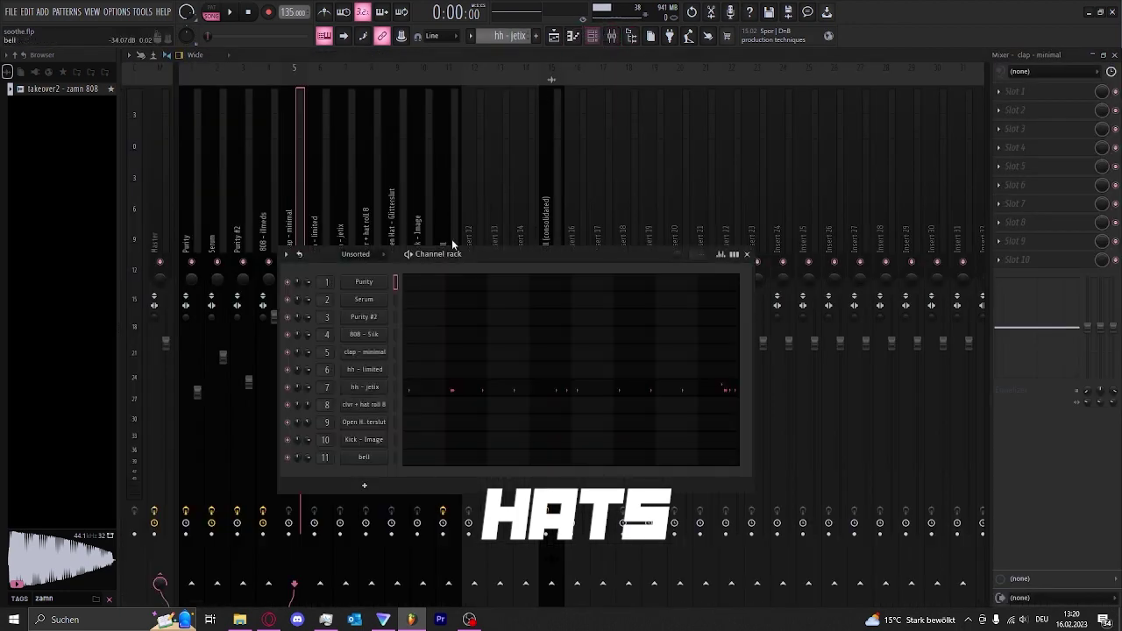
pyautogui.click(425, 386)
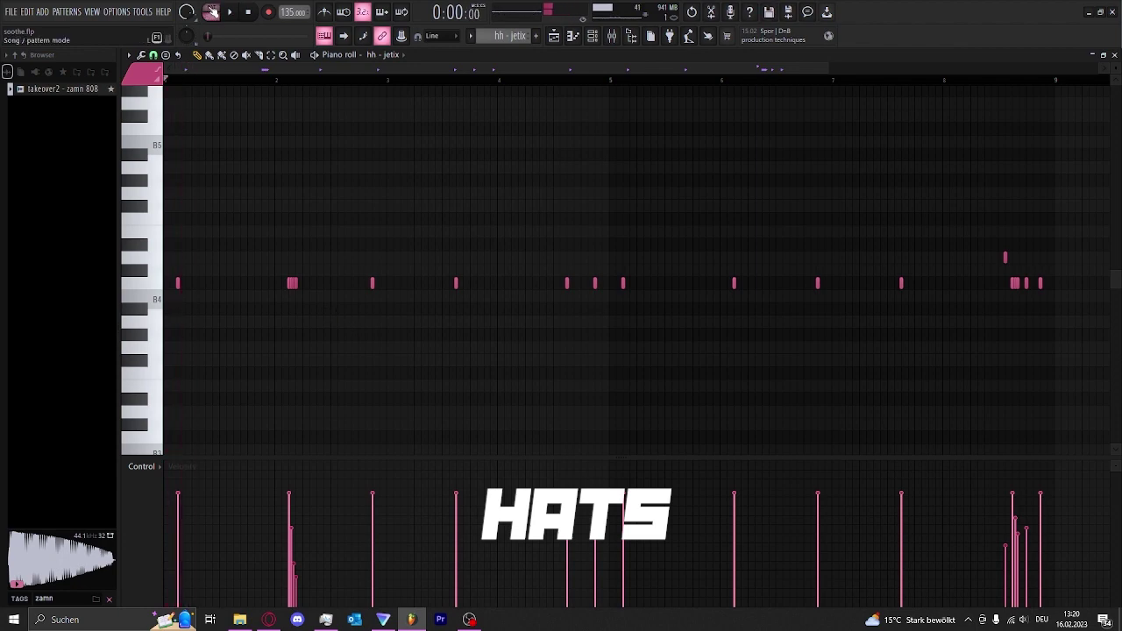
pyautogui.scroll(-2, 271, 349)
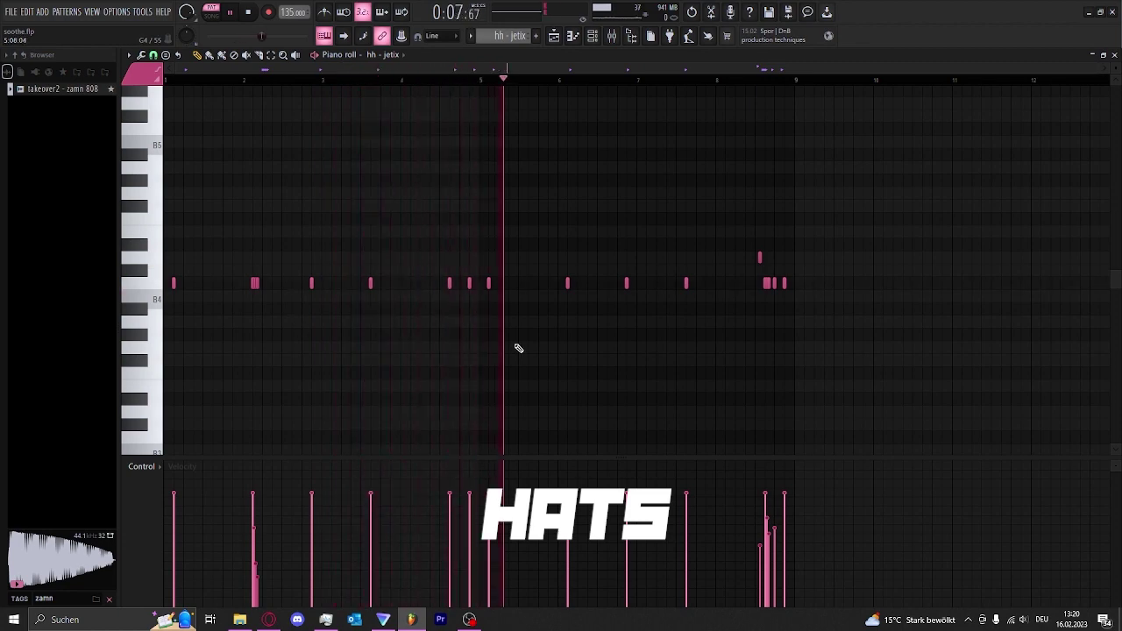
pyautogui.keyDown('ctrl'); pyautogui.scroll(3, 630, 342); pyautogui.keyUp('ctrl')
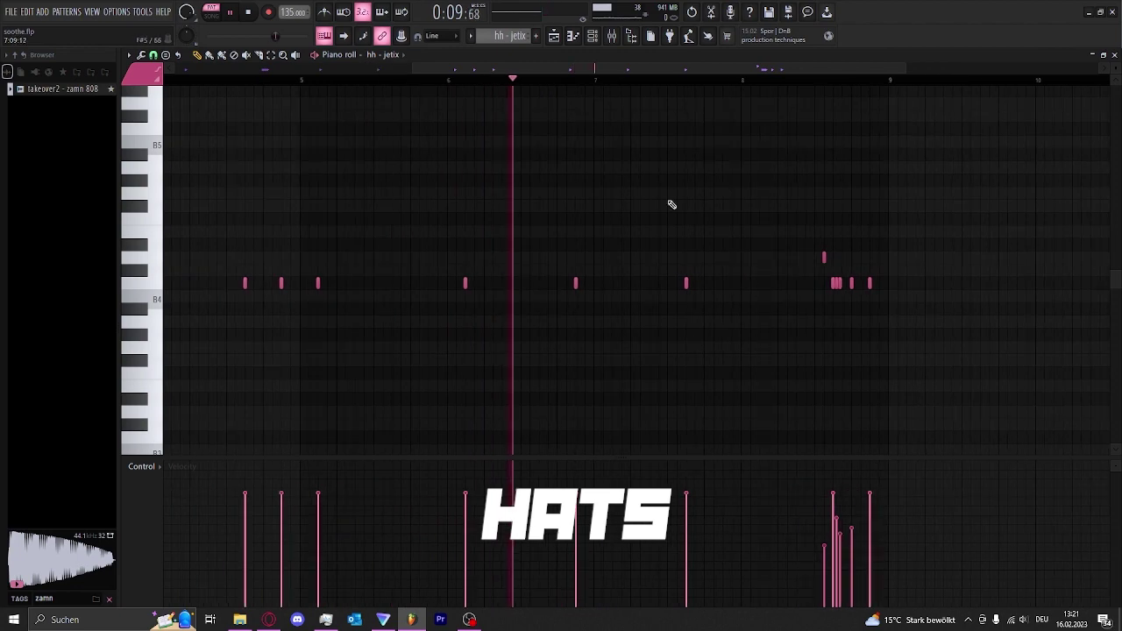
pyautogui.keyDown('ctrl'); pyautogui.scroll(4, 859, 295); pyautogui.keyUp('ctrl')
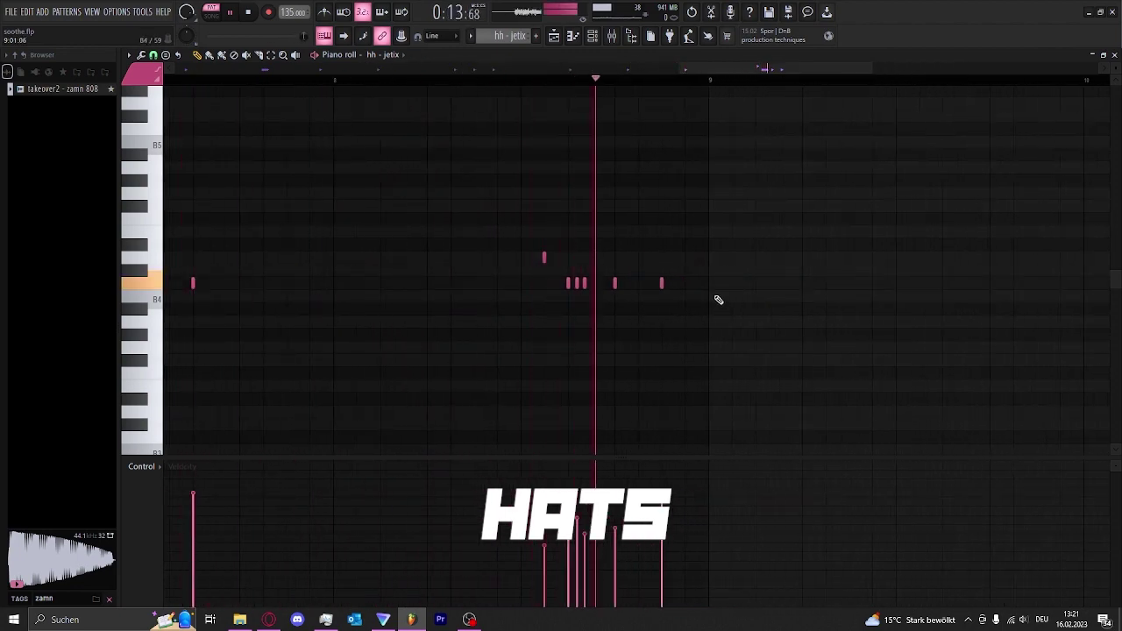
pyautogui.press('space')
pyautogui.keyDown('ctrl'); pyautogui.scroll(-5, 666, 305); pyautogui.keyUp('ctrl')
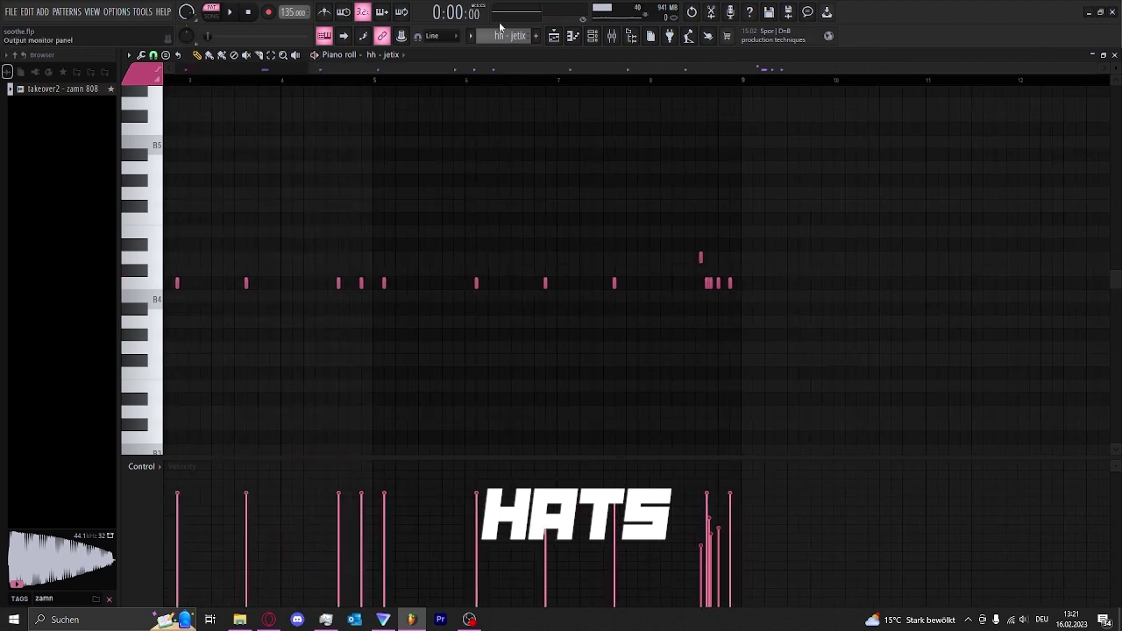
# Switch to the hh - limited pattern, display its channel's notes in the piano roll and audition them.
pyautogui.press('KP_Add')
pyautogui.press('KP_Subtract')
pyautogui.press('KP_Subtract')
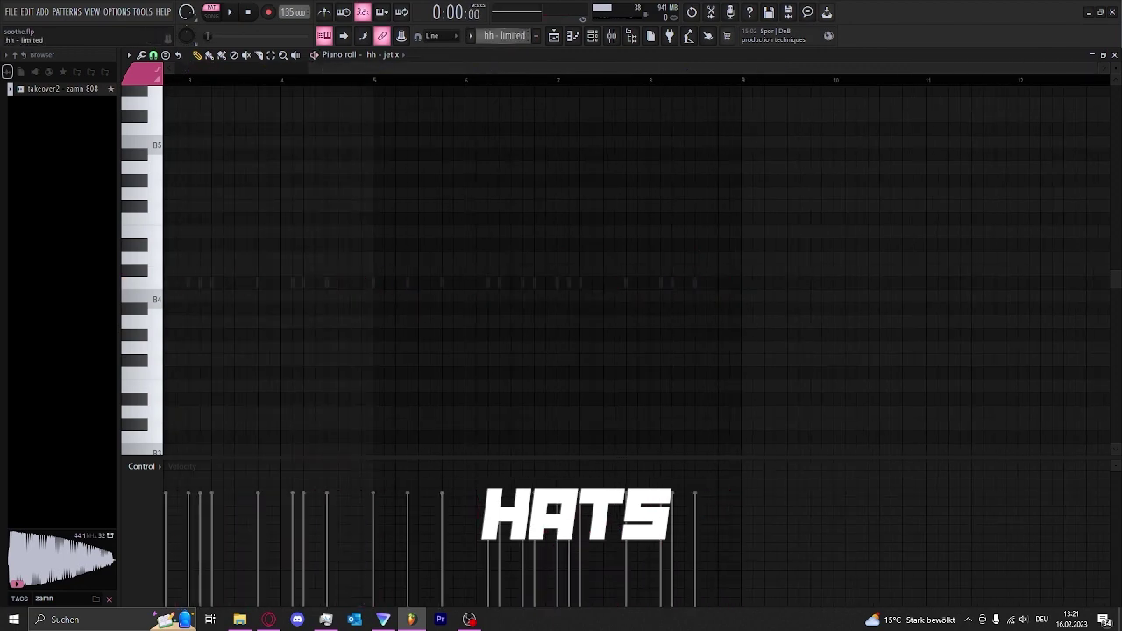
pyautogui.keyDown('ctrl'); pyautogui.scroll(-1, 317, 288); pyautogui.keyUp('ctrl')
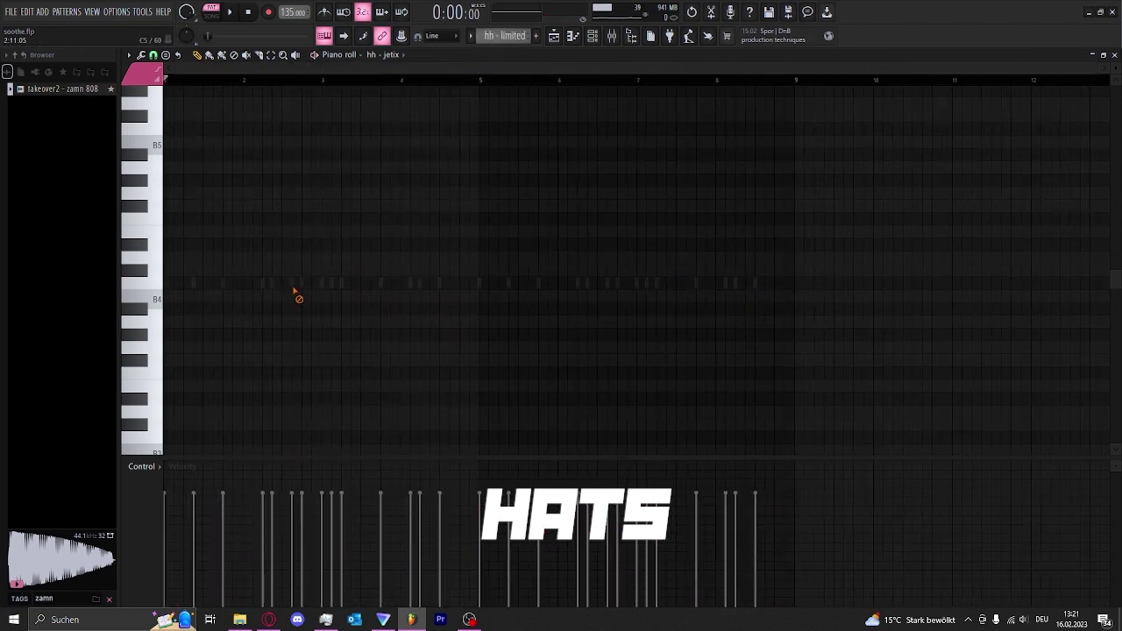
pyautogui.hotkey('ctrl', 'v')
pyautogui.press('space')
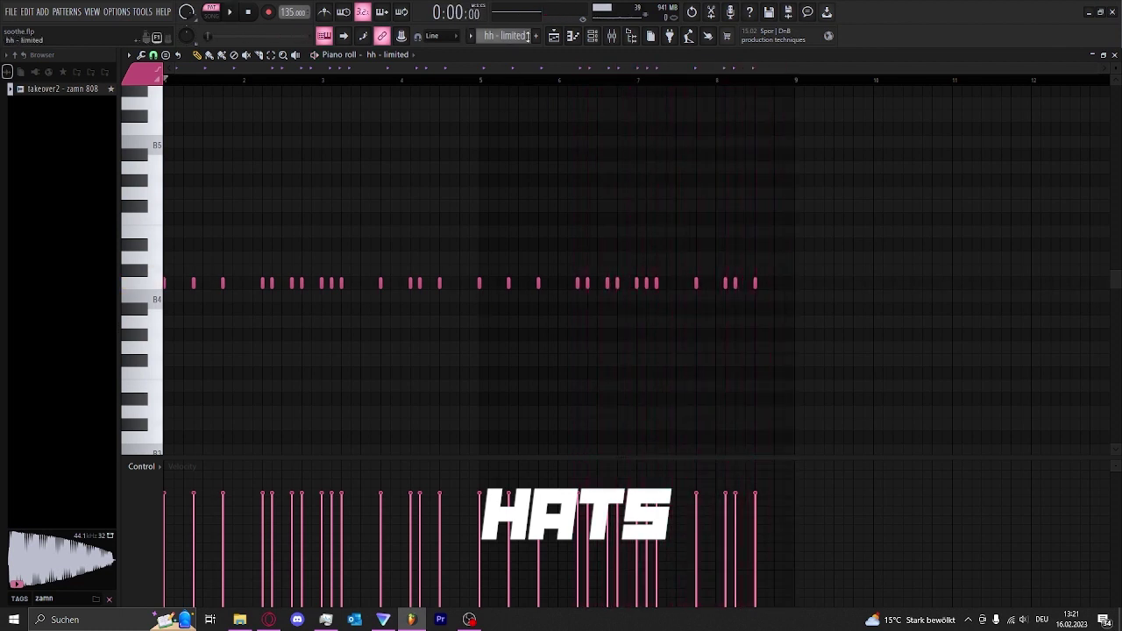
# Audition the clvr + hat roll 8 pattern and the Open Hat - Glitterslut pattern in the piano roll.
pyautogui.press('KP_Add')
pyautogui.press('space')
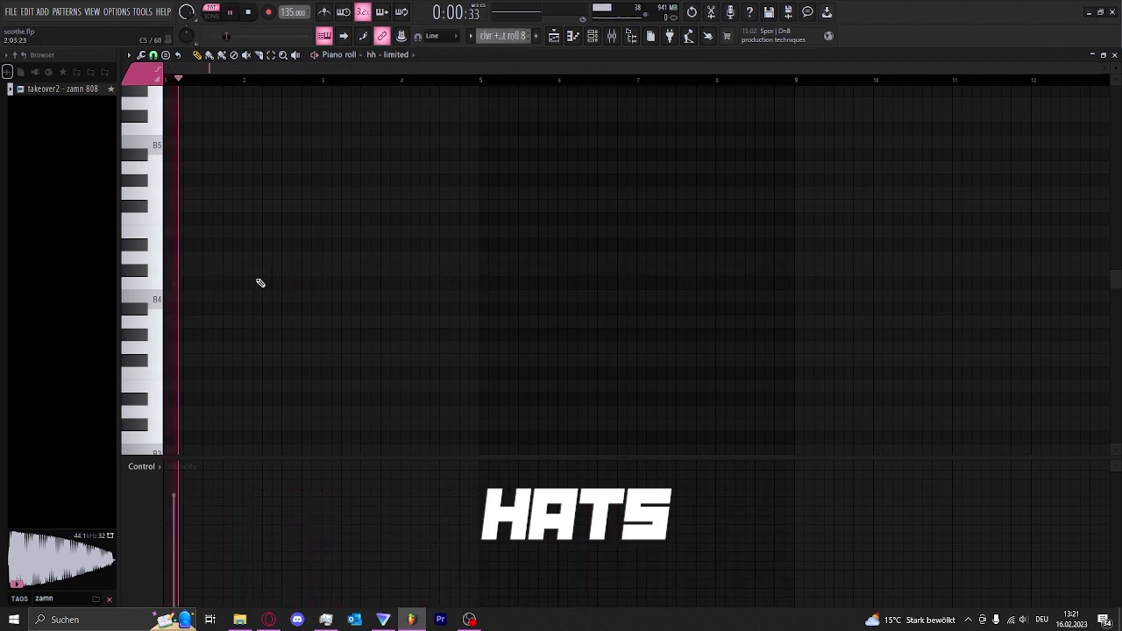
pyautogui.click(175, 285)
pyautogui.press('space')
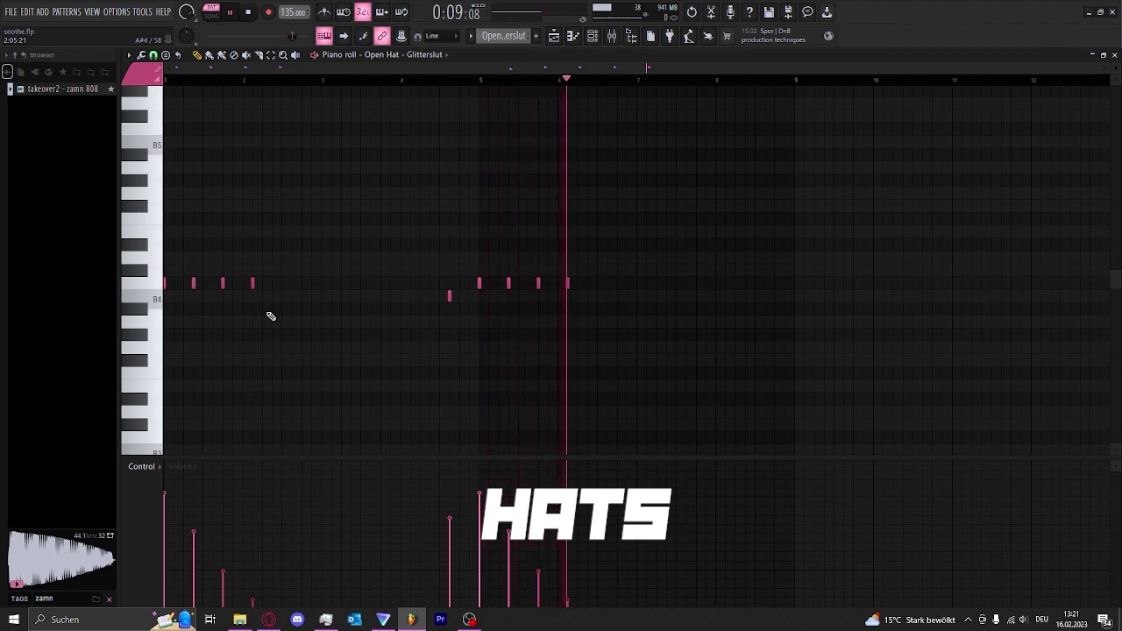
pyautogui.press('space')
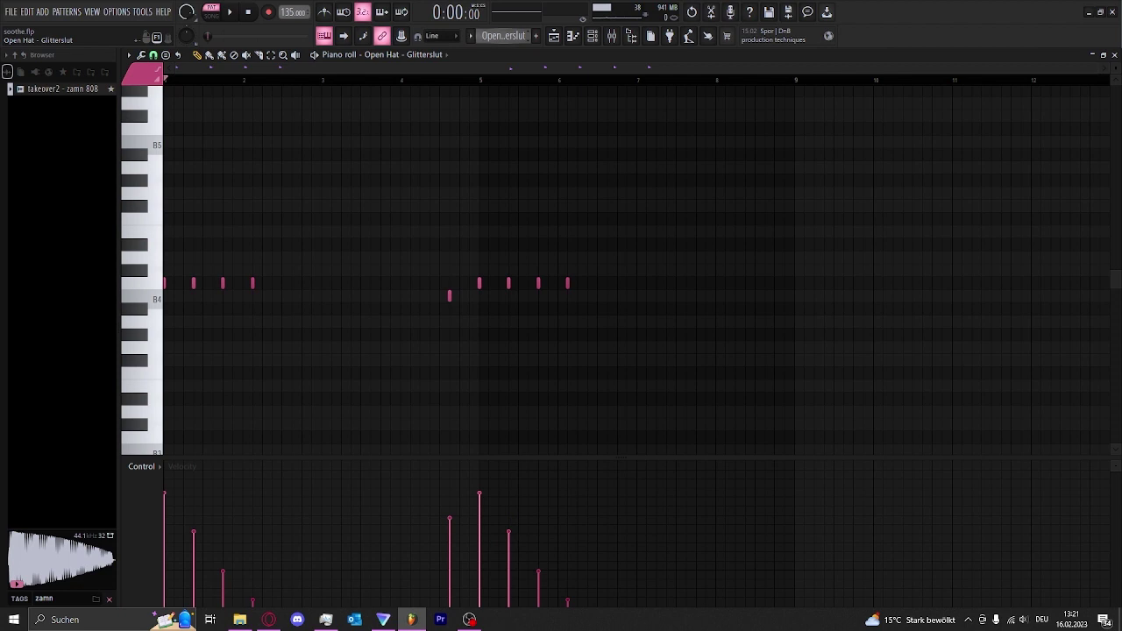
# Play the Kick - Image pattern in the piano roll, placing and deleting a stray G#4 note in bar 2.
pyautogui.scroll(1, 483, 39)
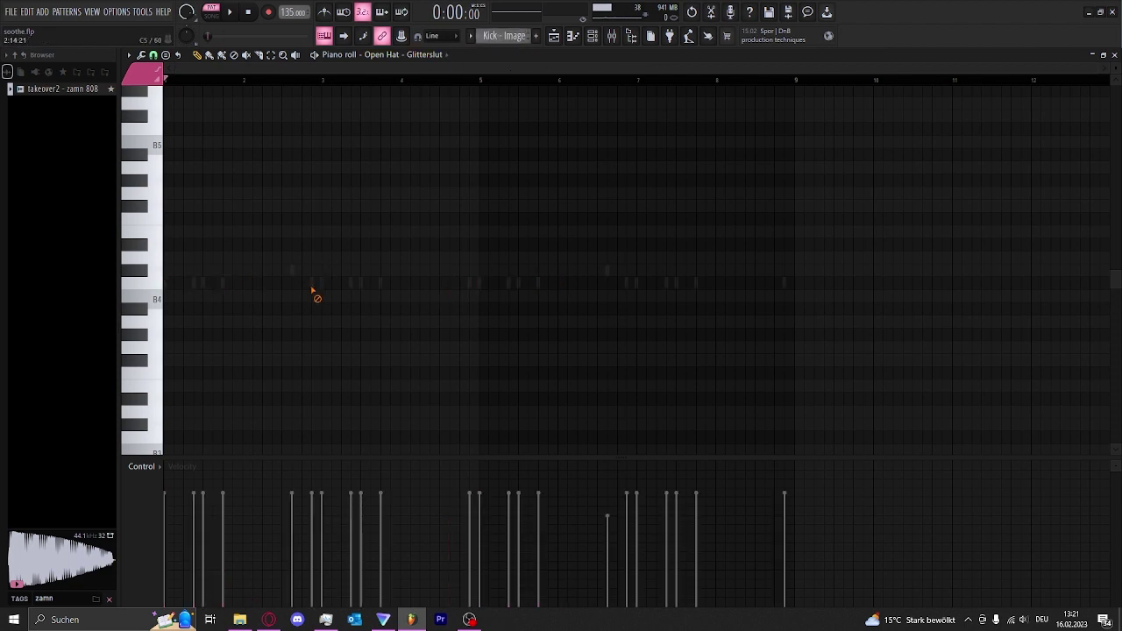
pyautogui.press('space')
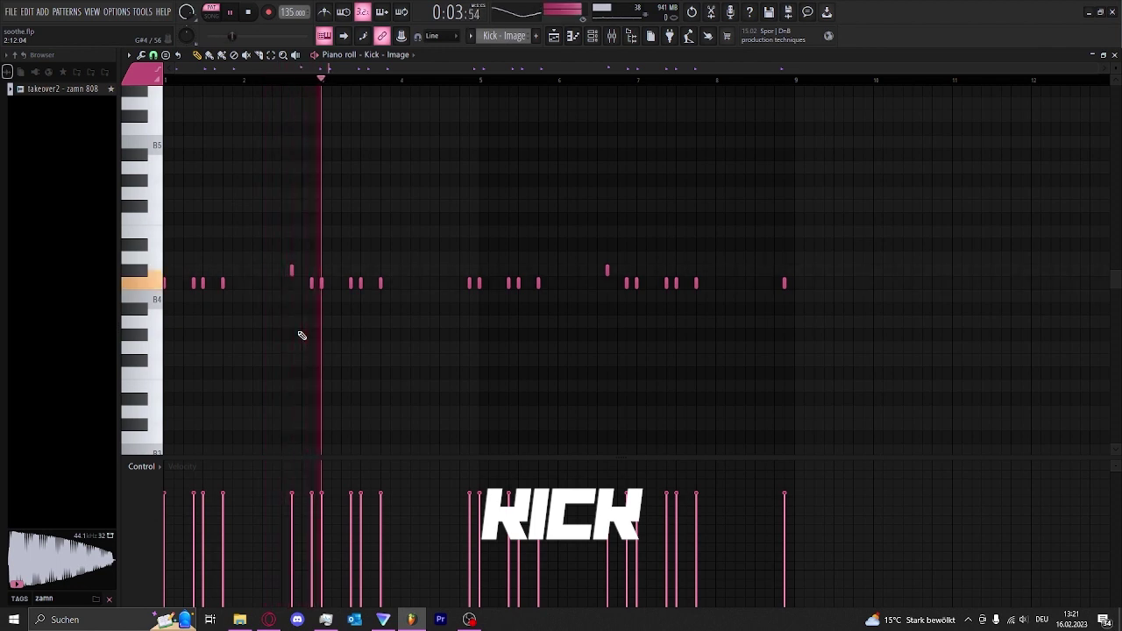
pyautogui.click(300, 334)
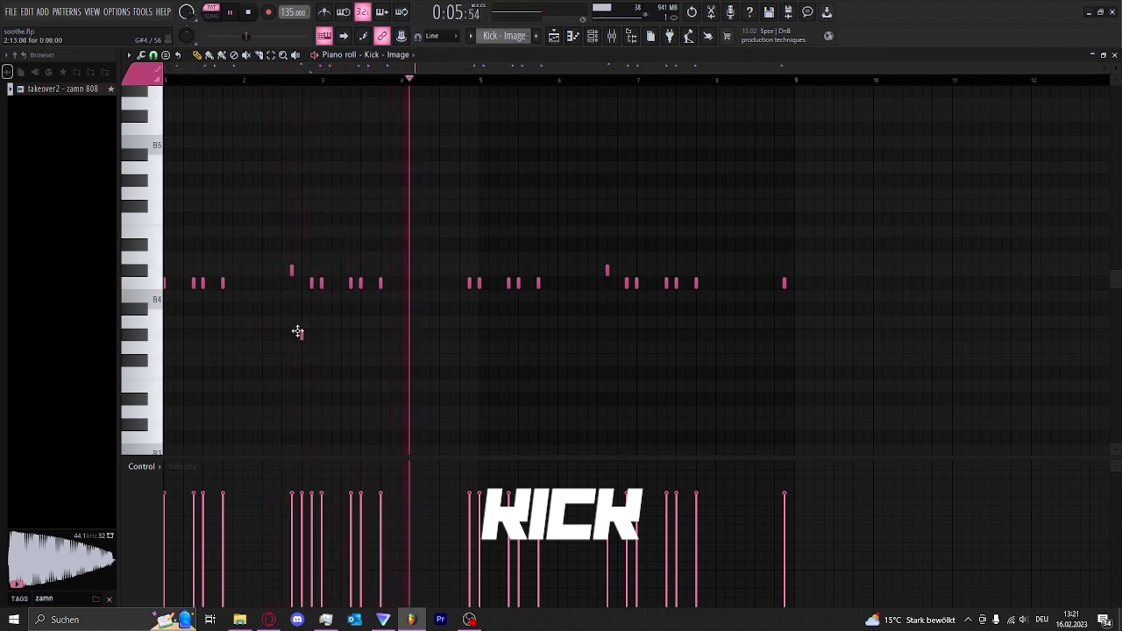
pyautogui.rightClick(301, 334)
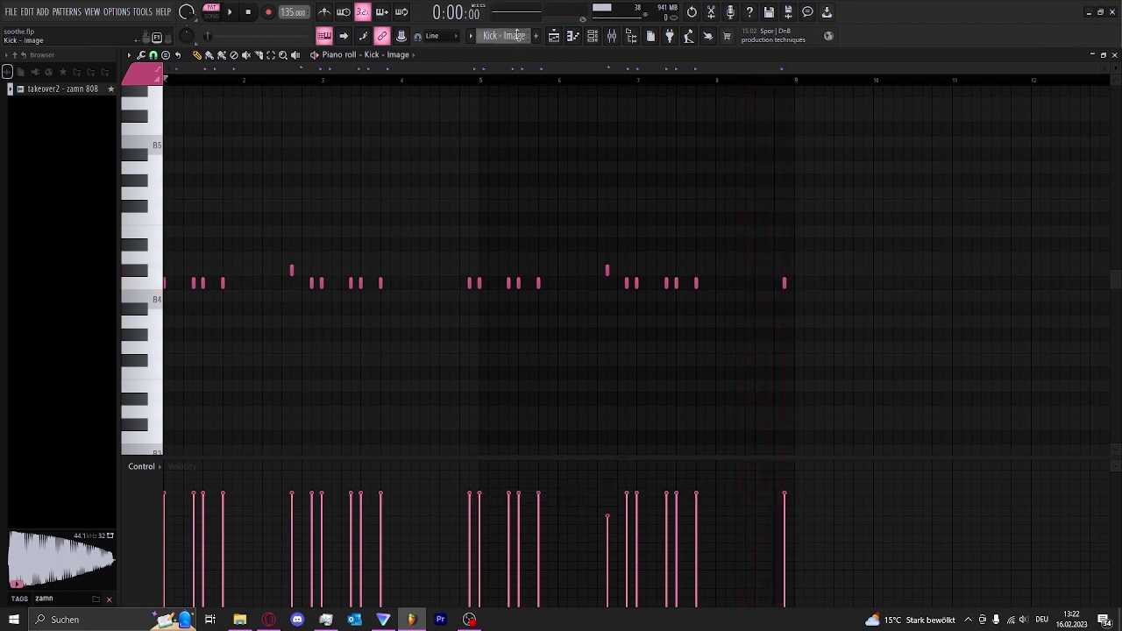
# Switch pattern and piano roll channel to bell, play its notes through and stop playback.
pyautogui.scroll(-1, 504, 35)
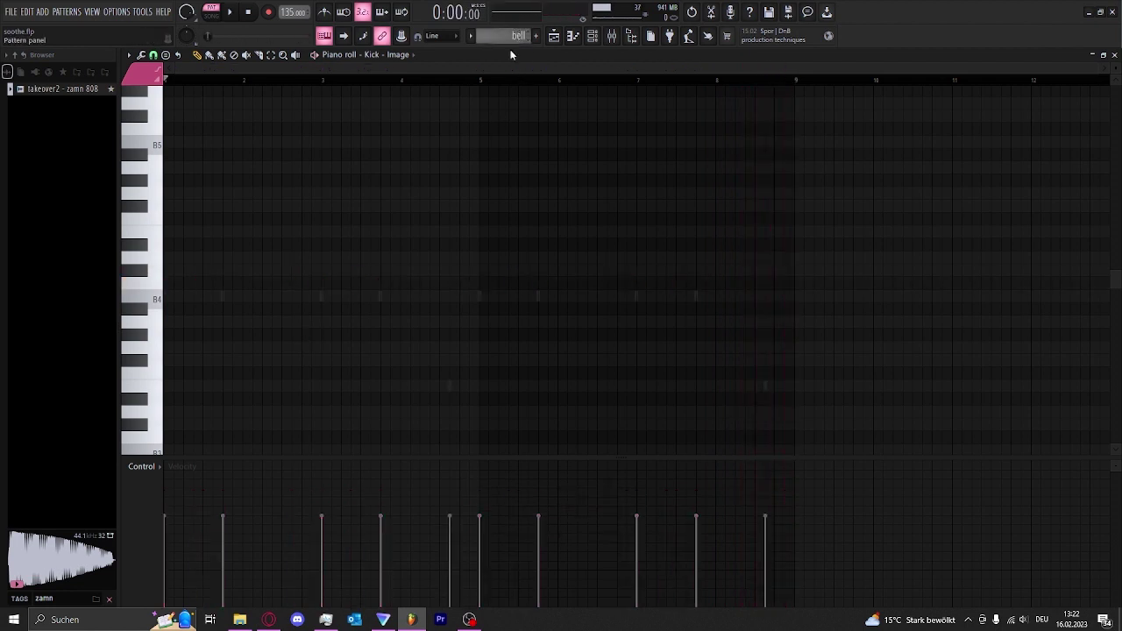
pyautogui.click(412, 55)
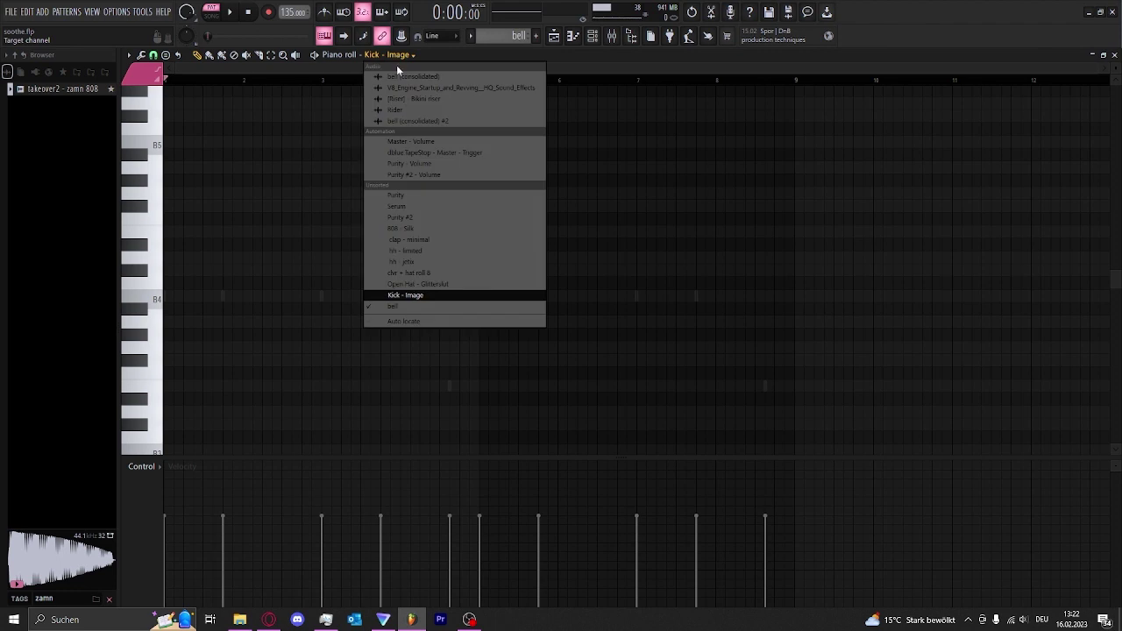
pyautogui.click(403, 307)
pyautogui.press('space')
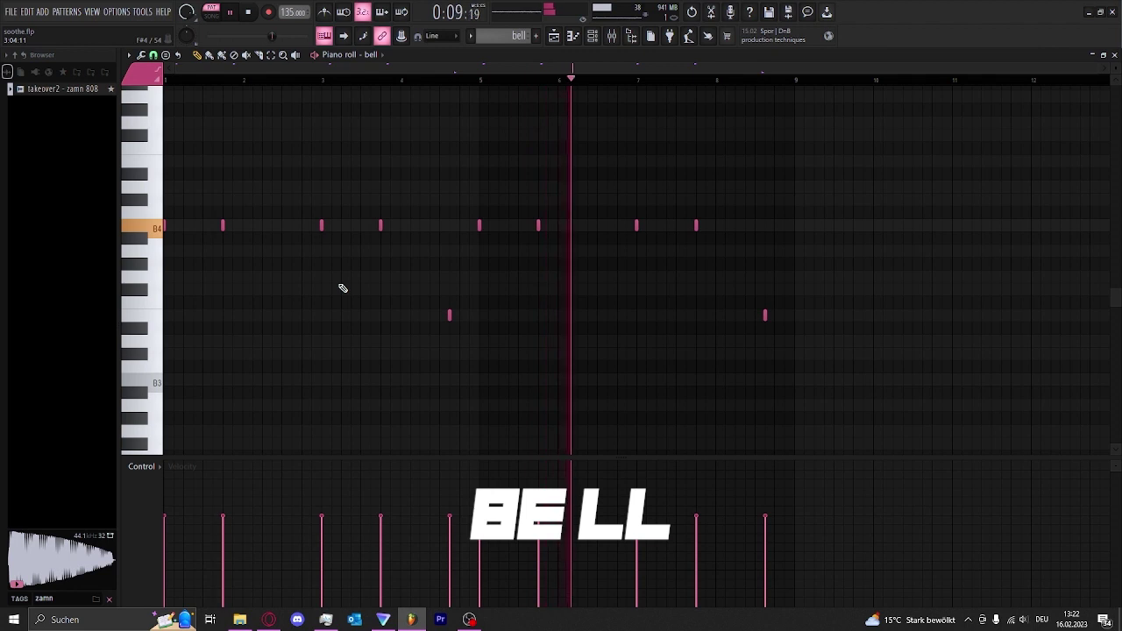
pyautogui.scroll(3, 360, 293)
pyautogui.scroll(-2, 376, 298)
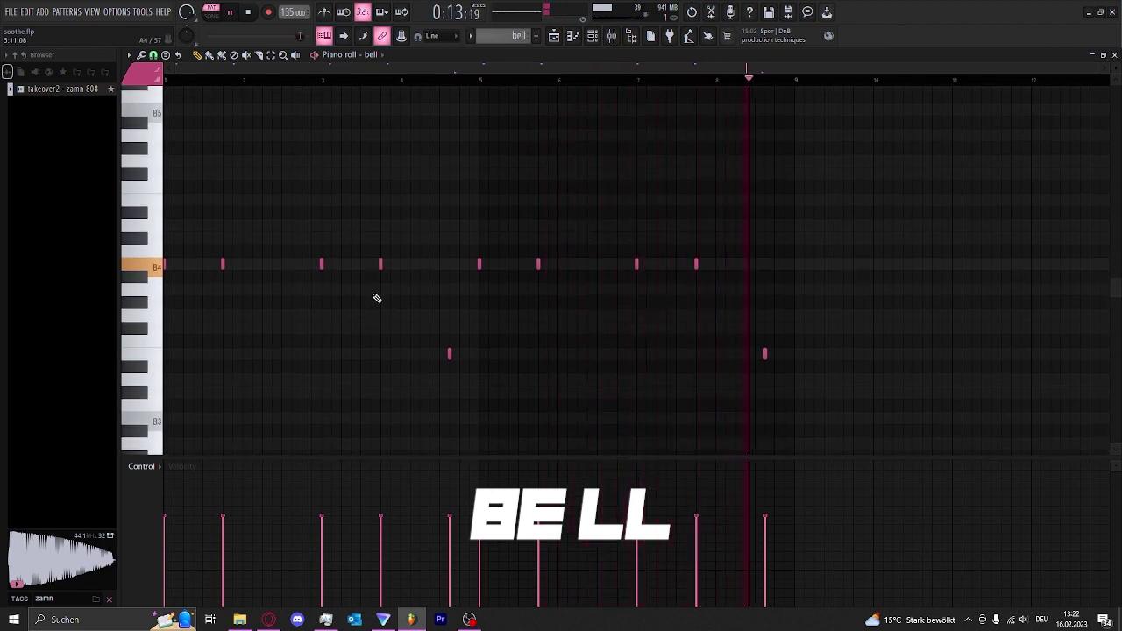
pyautogui.press('space')
# Inspect the Portal effect and its COAX preset on the bell mixer track, and close the plugin.
pyautogui.click(615, 36)
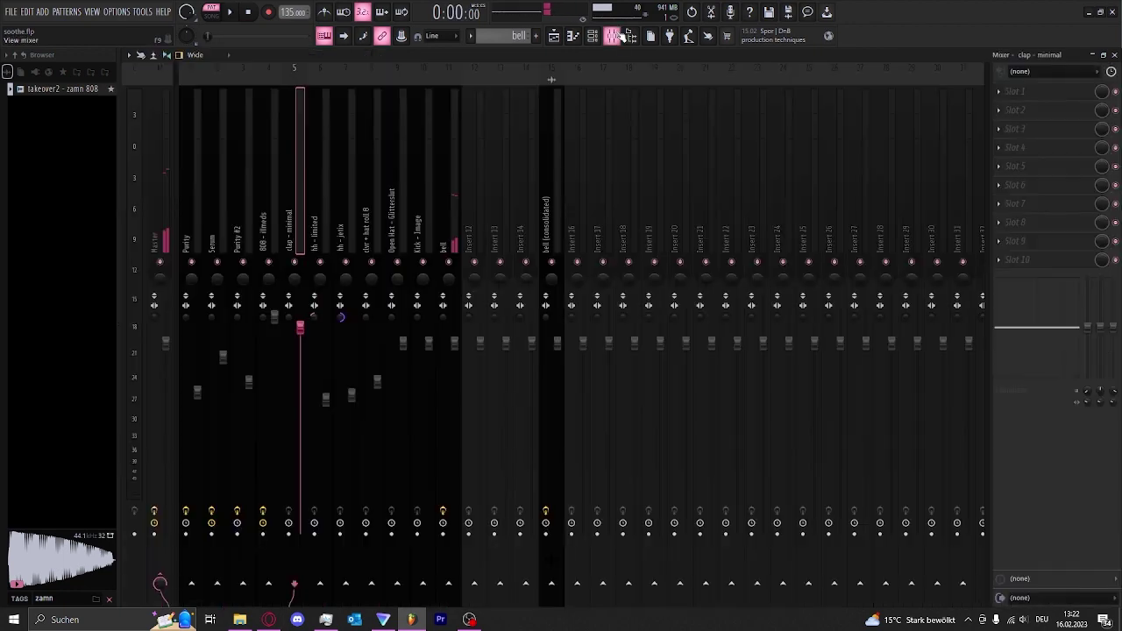
pyautogui.click(445, 247)
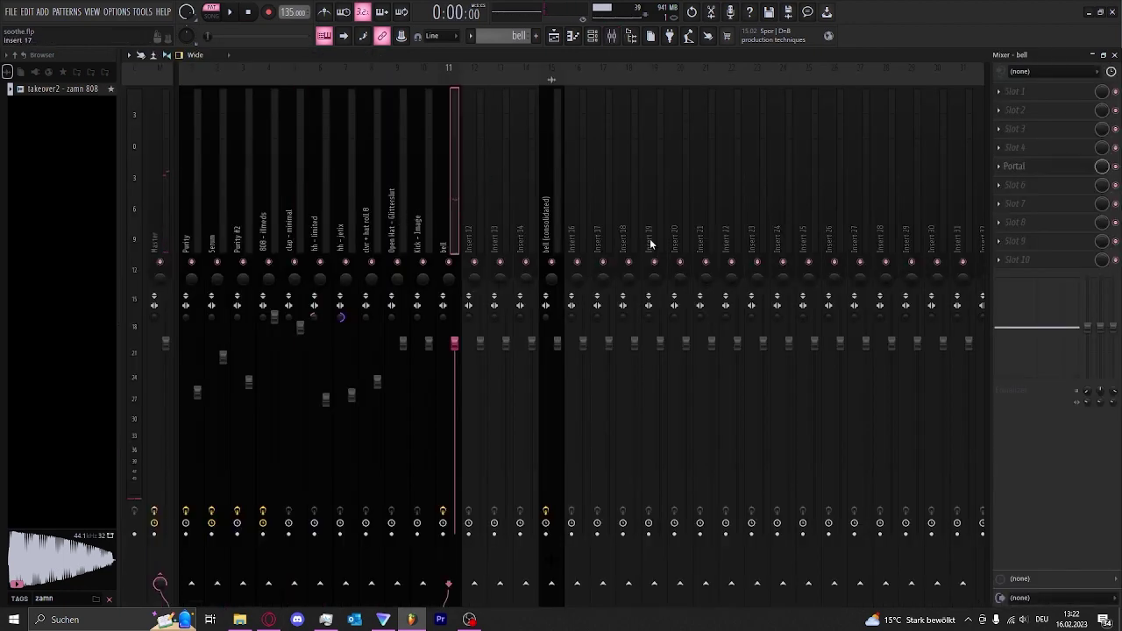
pyautogui.click(1034, 174)
pyautogui.click(638, 154)
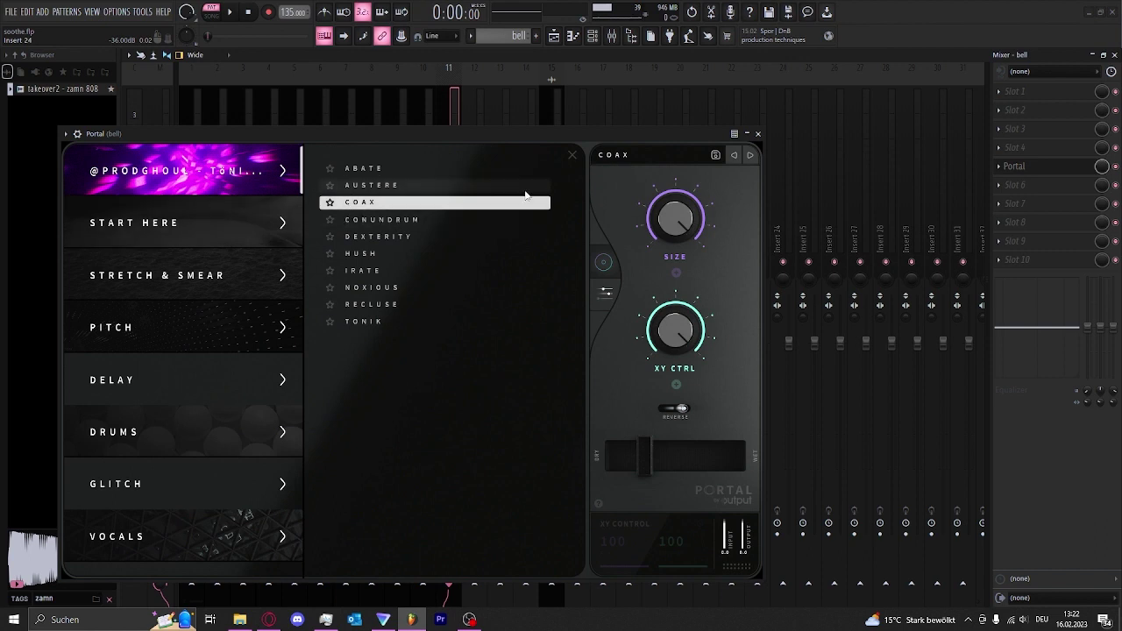
pyautogui.click(759, 133)
# Check the effect slots of the kick, open hat, hat roll, hh - jetix and hh - limited mixer tracks.
pyautogui.click(421, 246)
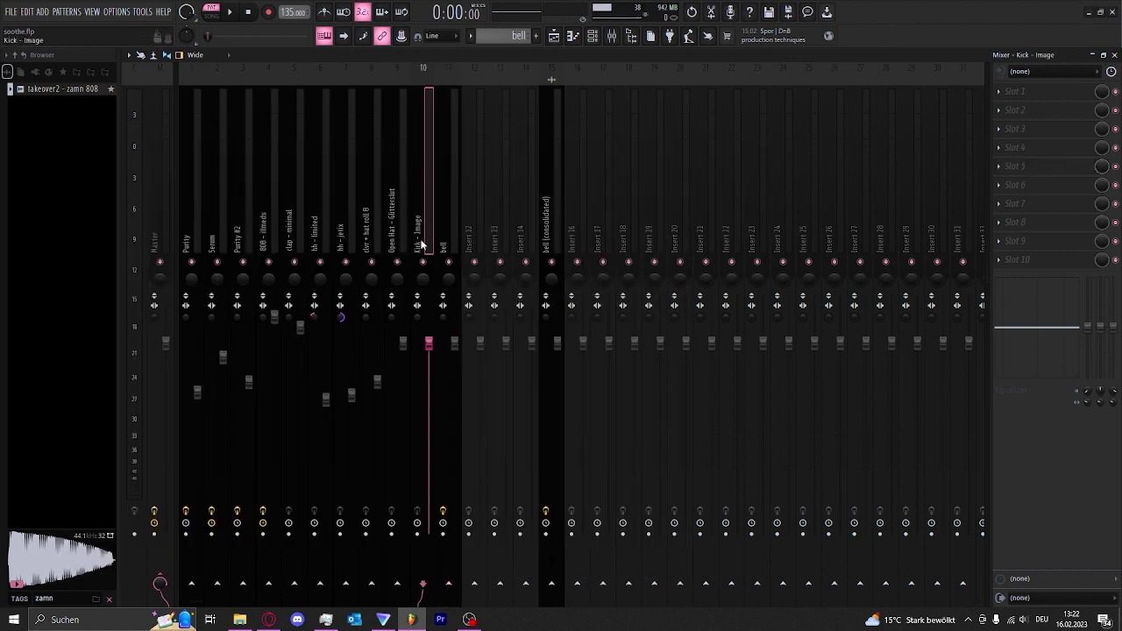
pyautogui.click(403, 240)
pyautogui.click(366, 239)
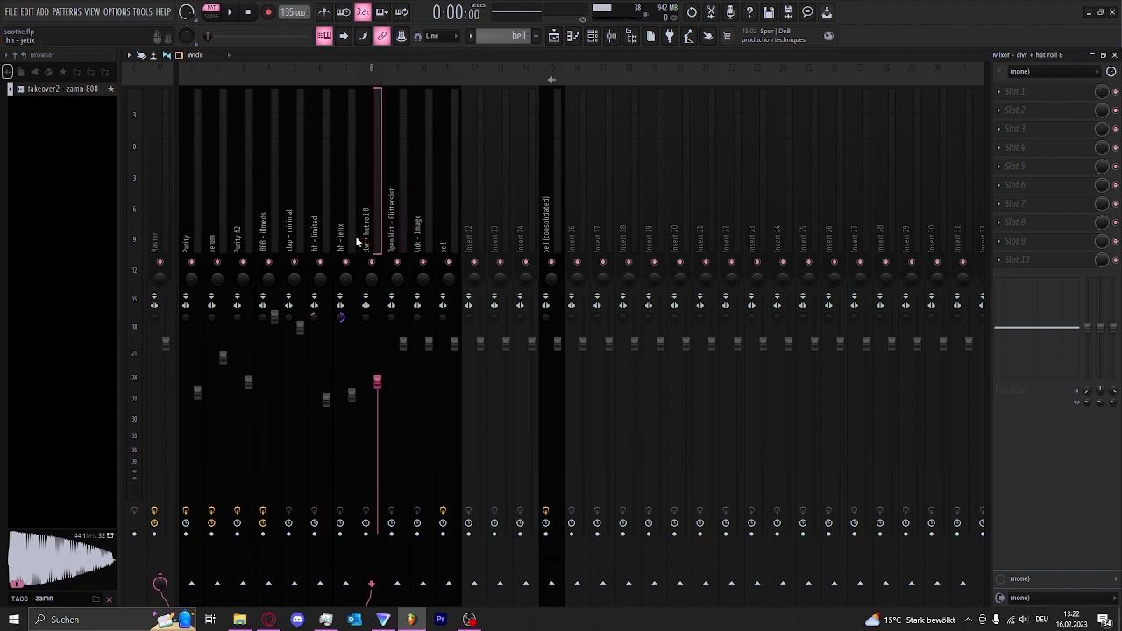
pyautogui.click(342, 241)
pyautogui.click(322, 244)
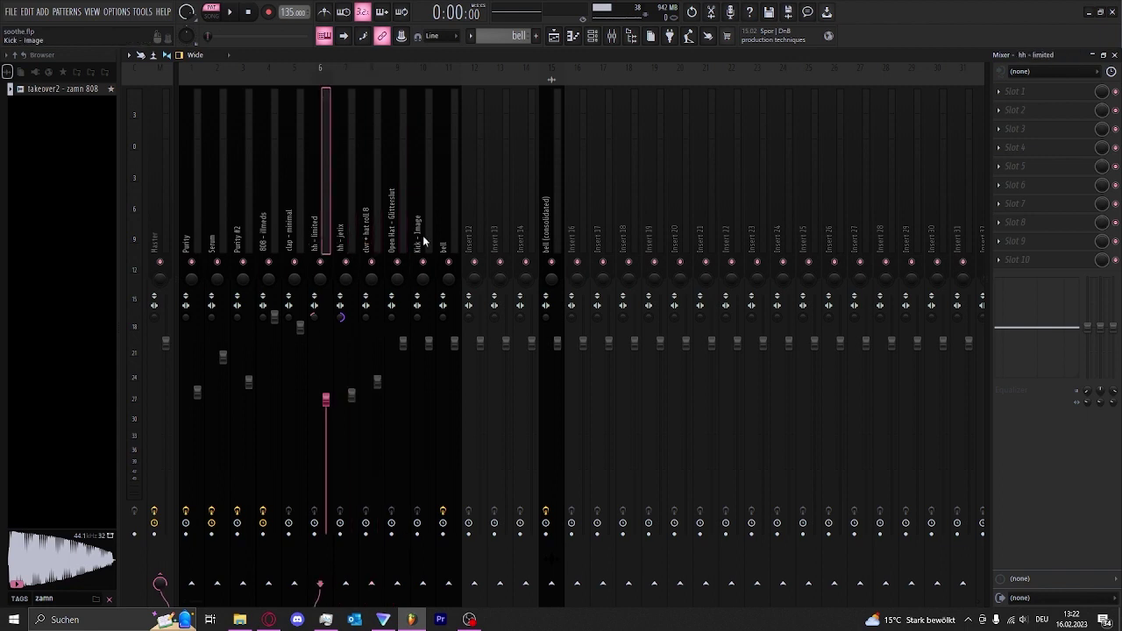
# Play the bell pattern with its mixer track selected, and recheck the hh - jetix and hh - limited tracks.
pyautogui.click(423, 240)
pyautogui.click(445, 243)
pyautogui.press('space')
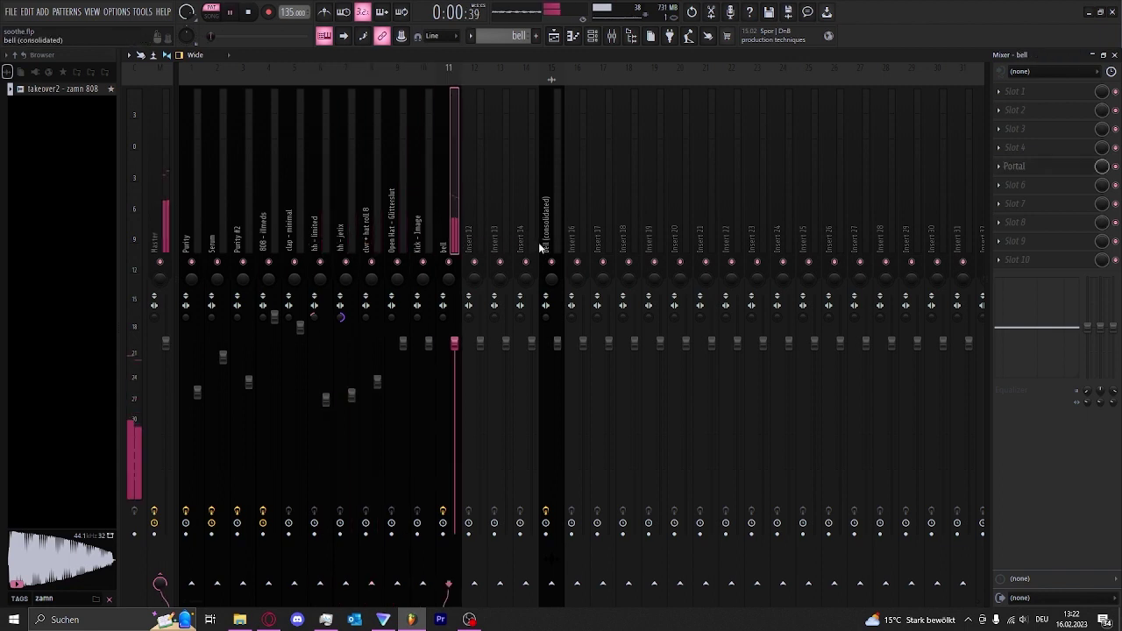
pyautogui.click(345, 284)
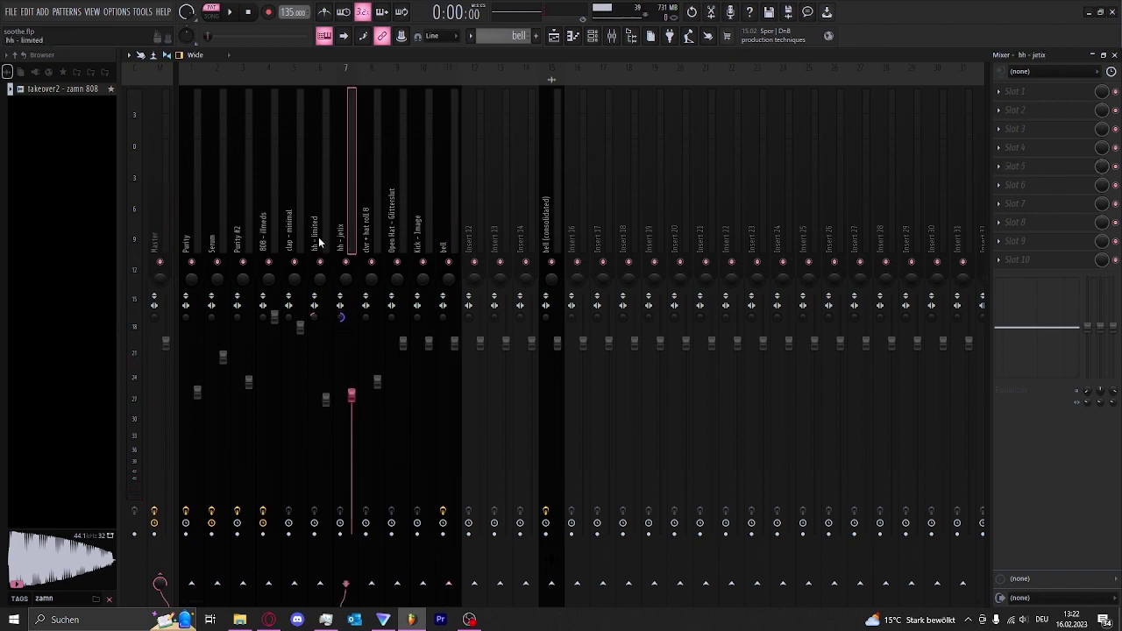
pyautogui.click(320, 242)
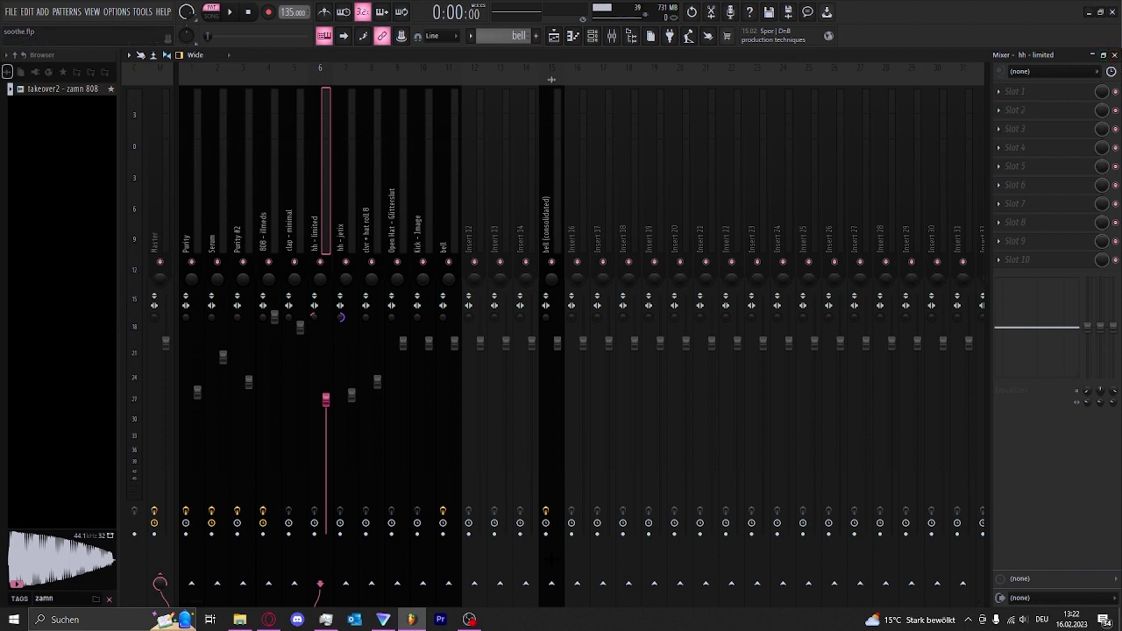
# Close the mixer, piano roll and channel rack to return to the playlist, and show the whole arrangement.
pyautogui.click(1114, 54)
pyautogui.click(1114, 55)
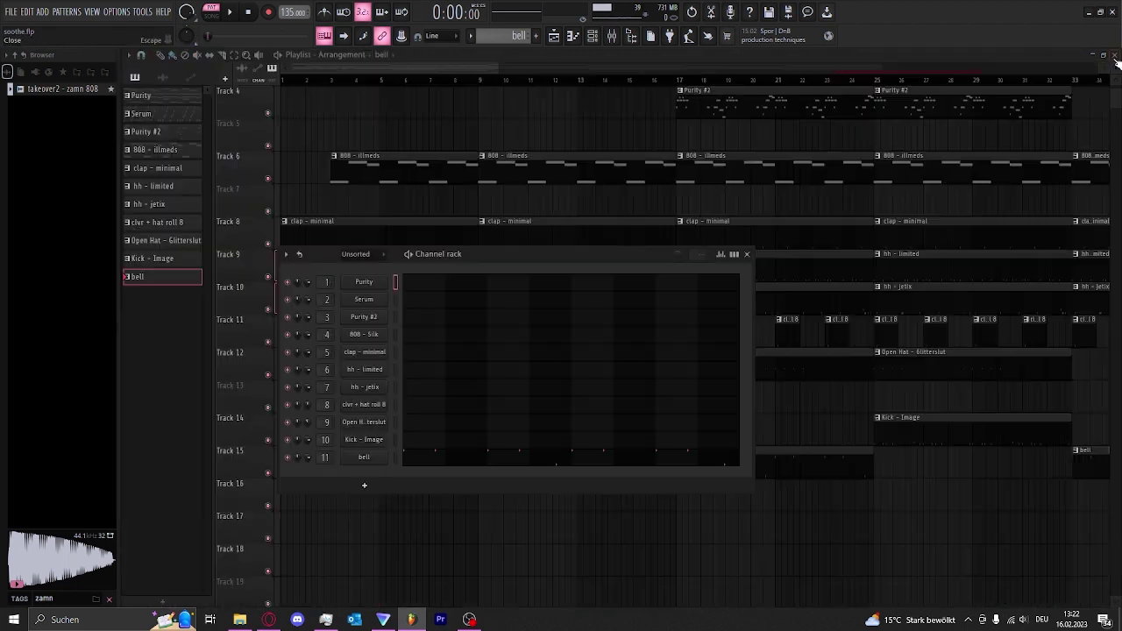
pyautogui.click(748, 256)
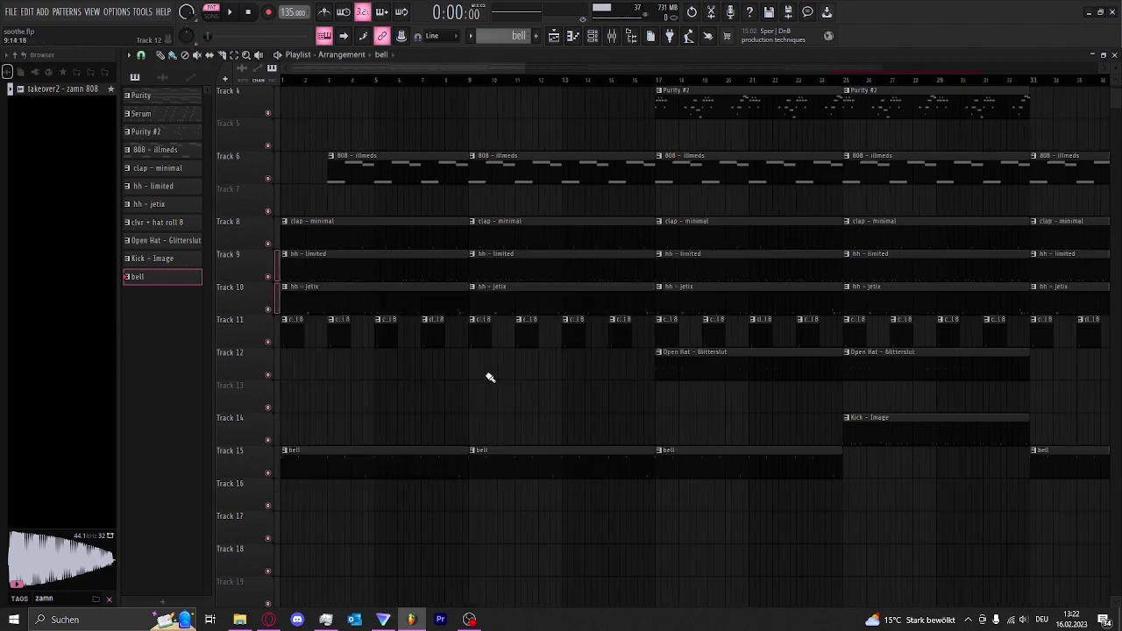
pyautogui.scroll(-5, 448, 371)
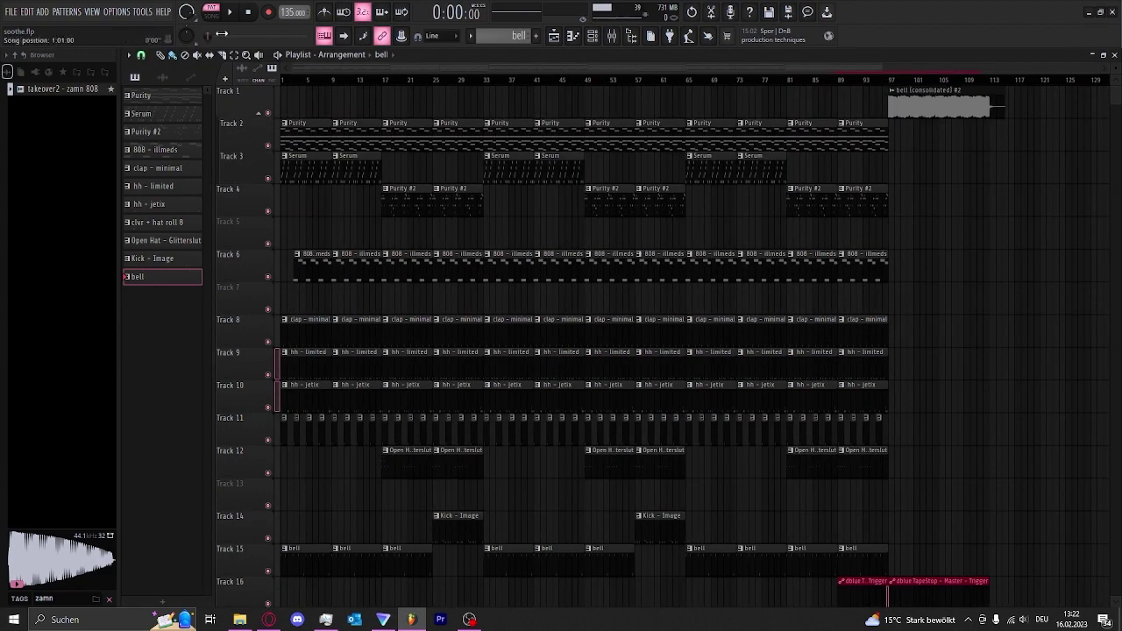